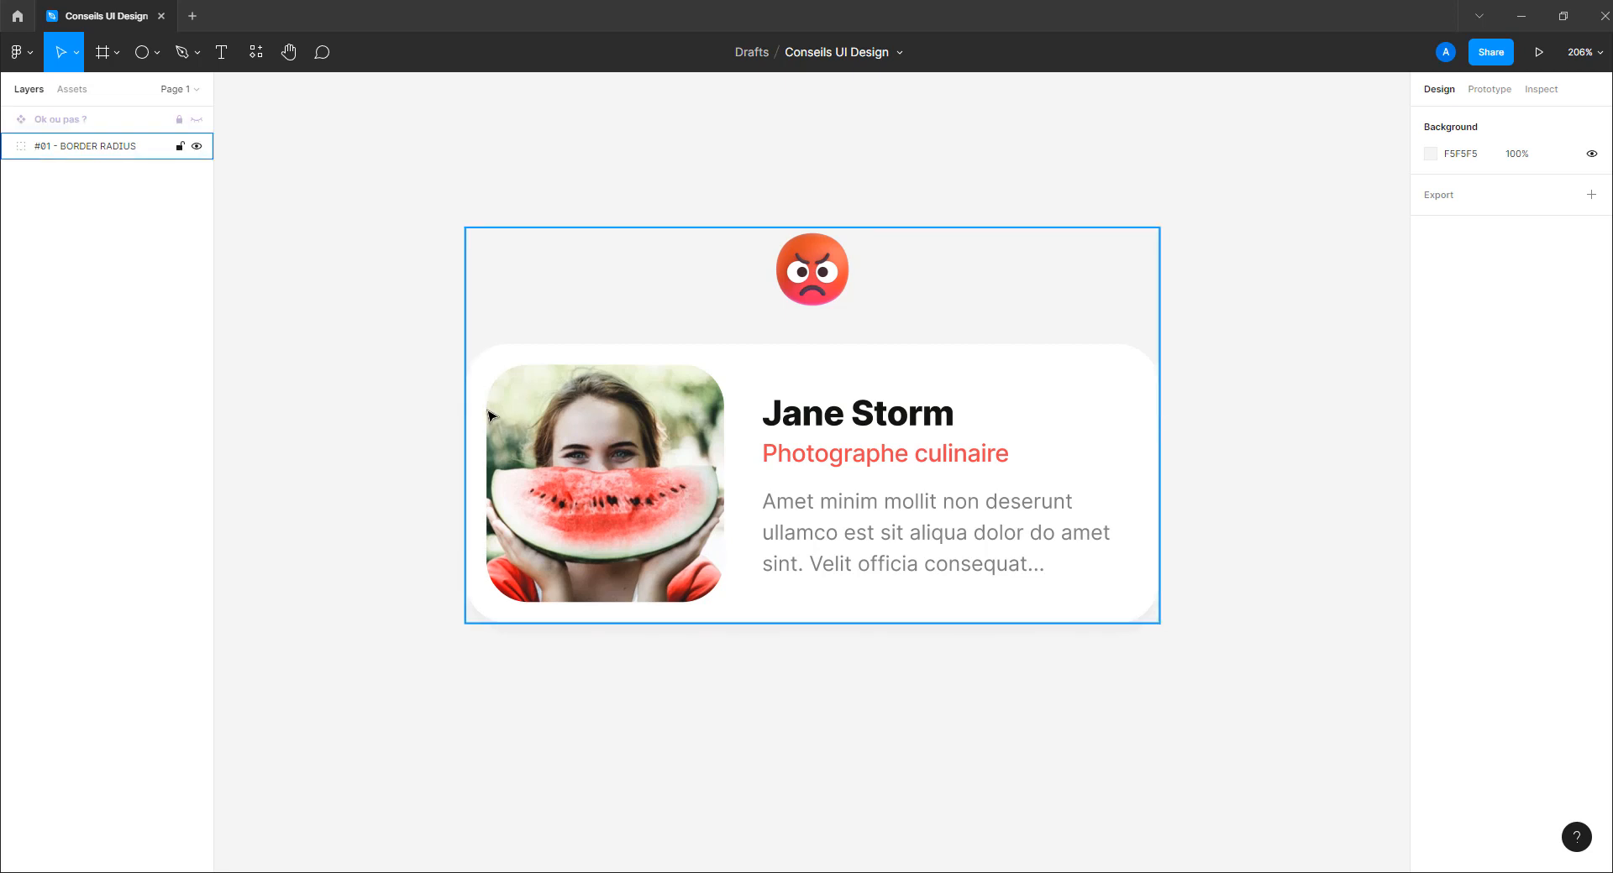
- Place a duplicate of the #01 - BORDER RADIUS profile card beside the original, aligned on the same row
scroll(488, 416, "up", 5)
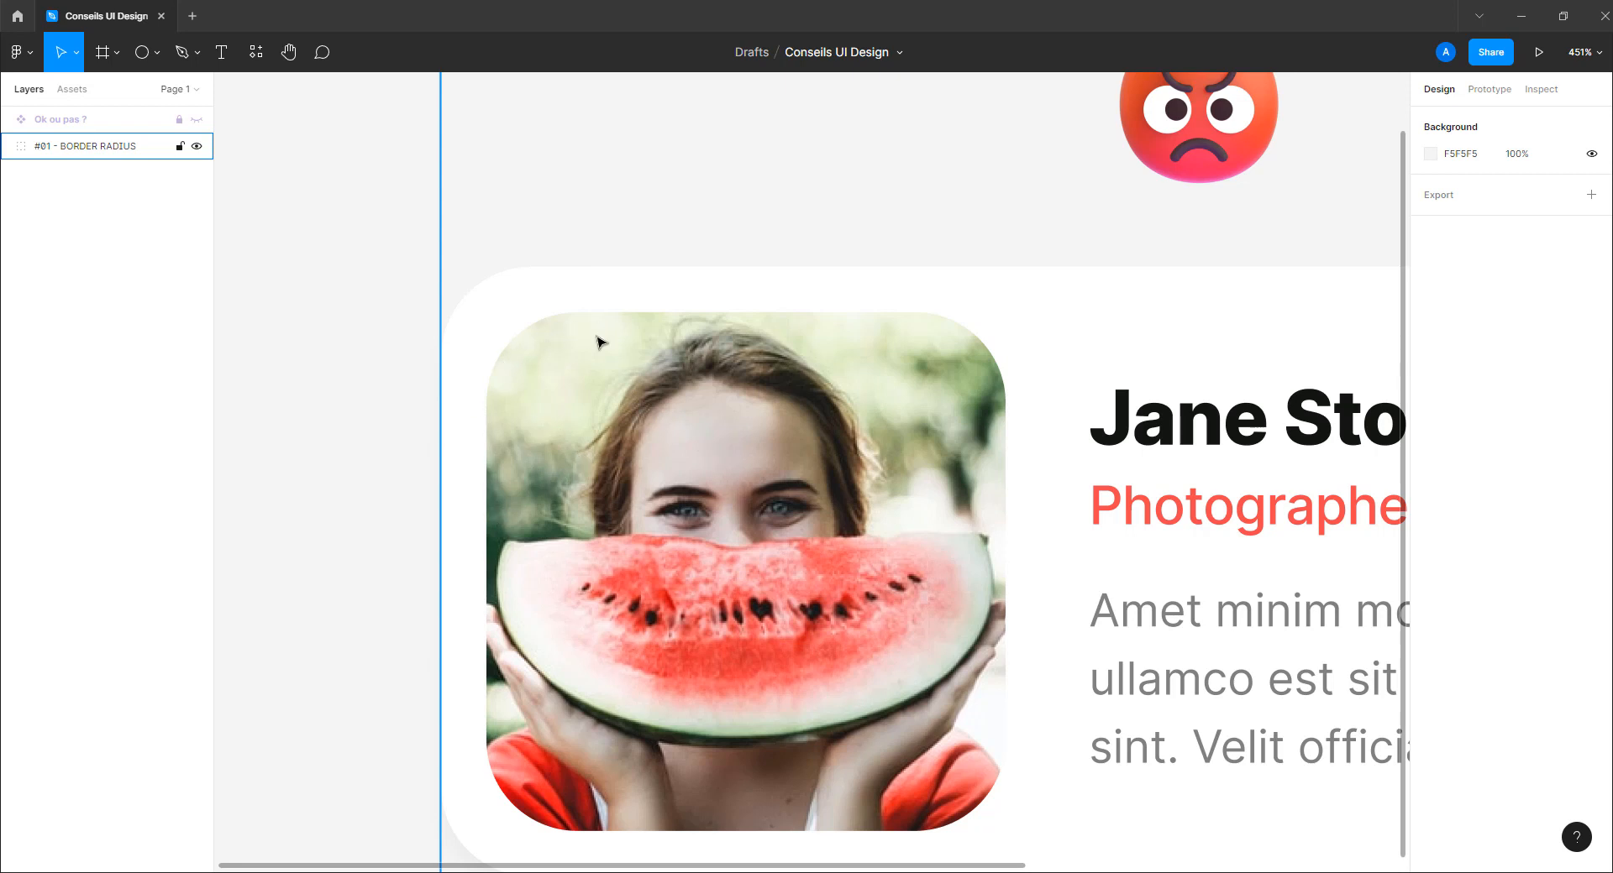
scroll(392, 411, "down", 5)
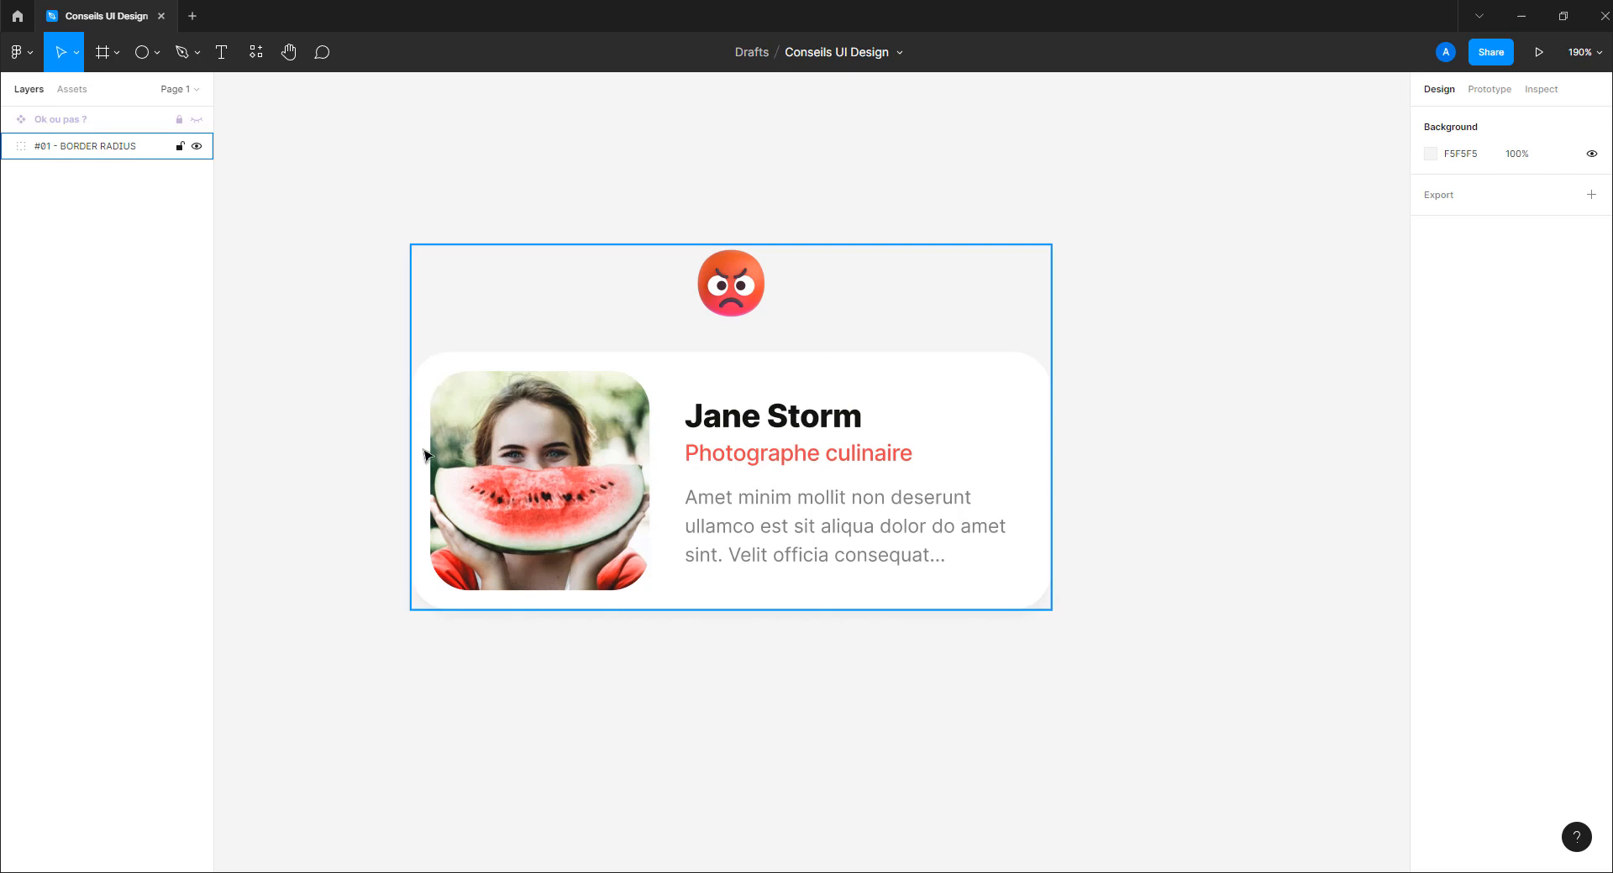
scroll(735, 456, "down", 2)
left_click_drag(882, 461, 726, 443)
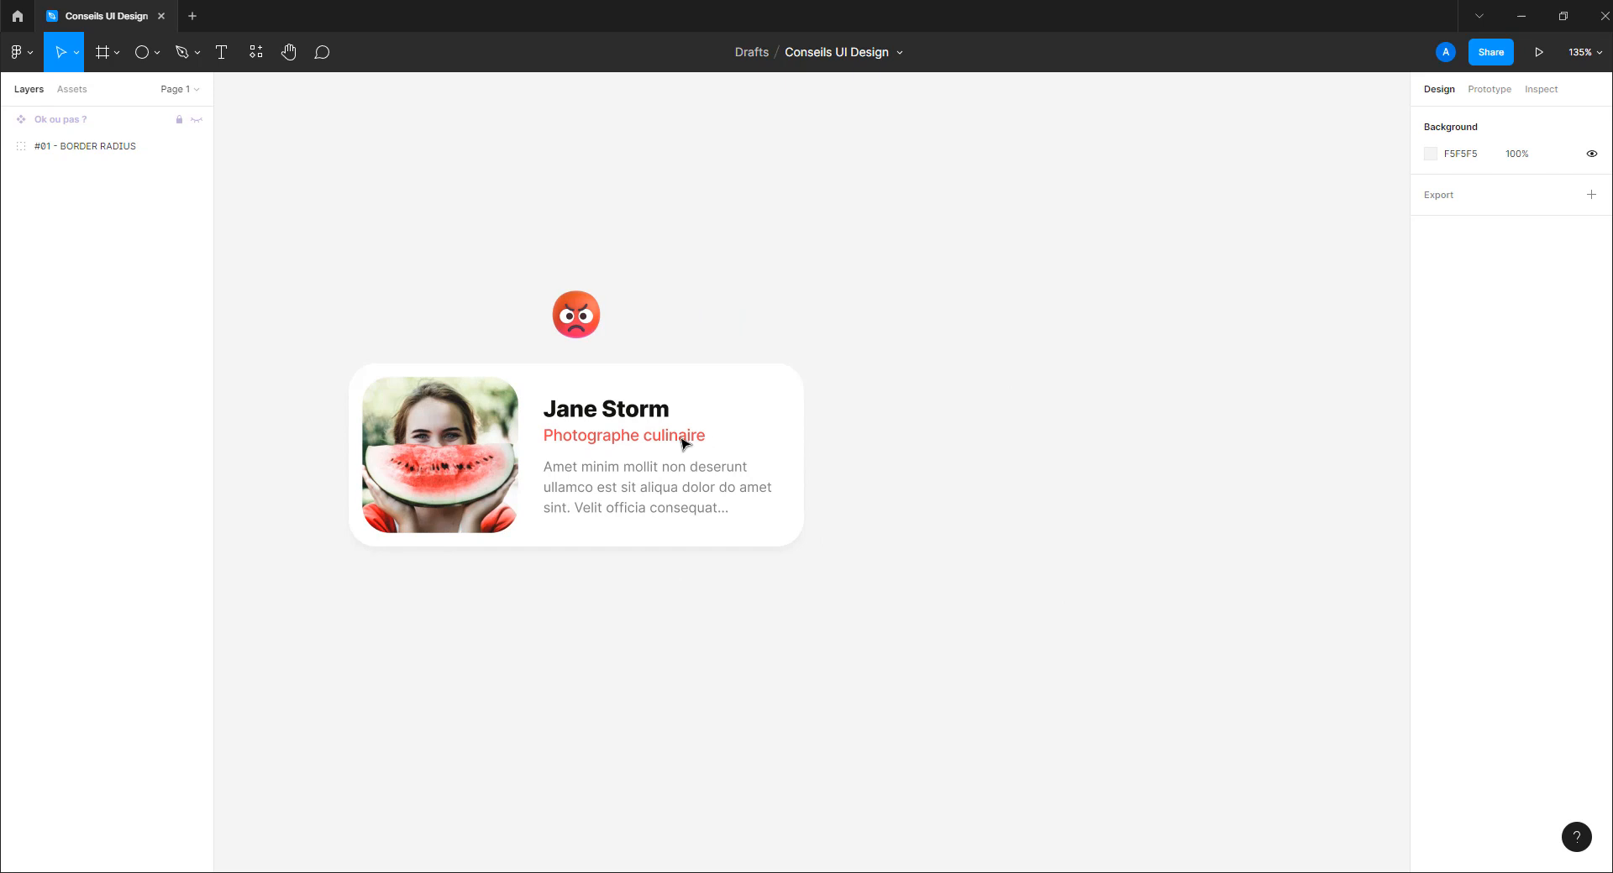
left_click(108, 150)
left_click_drag(623, 328, 1062, 344)
left_click(1033, 259)
scroll(980, 403, "up", 1)
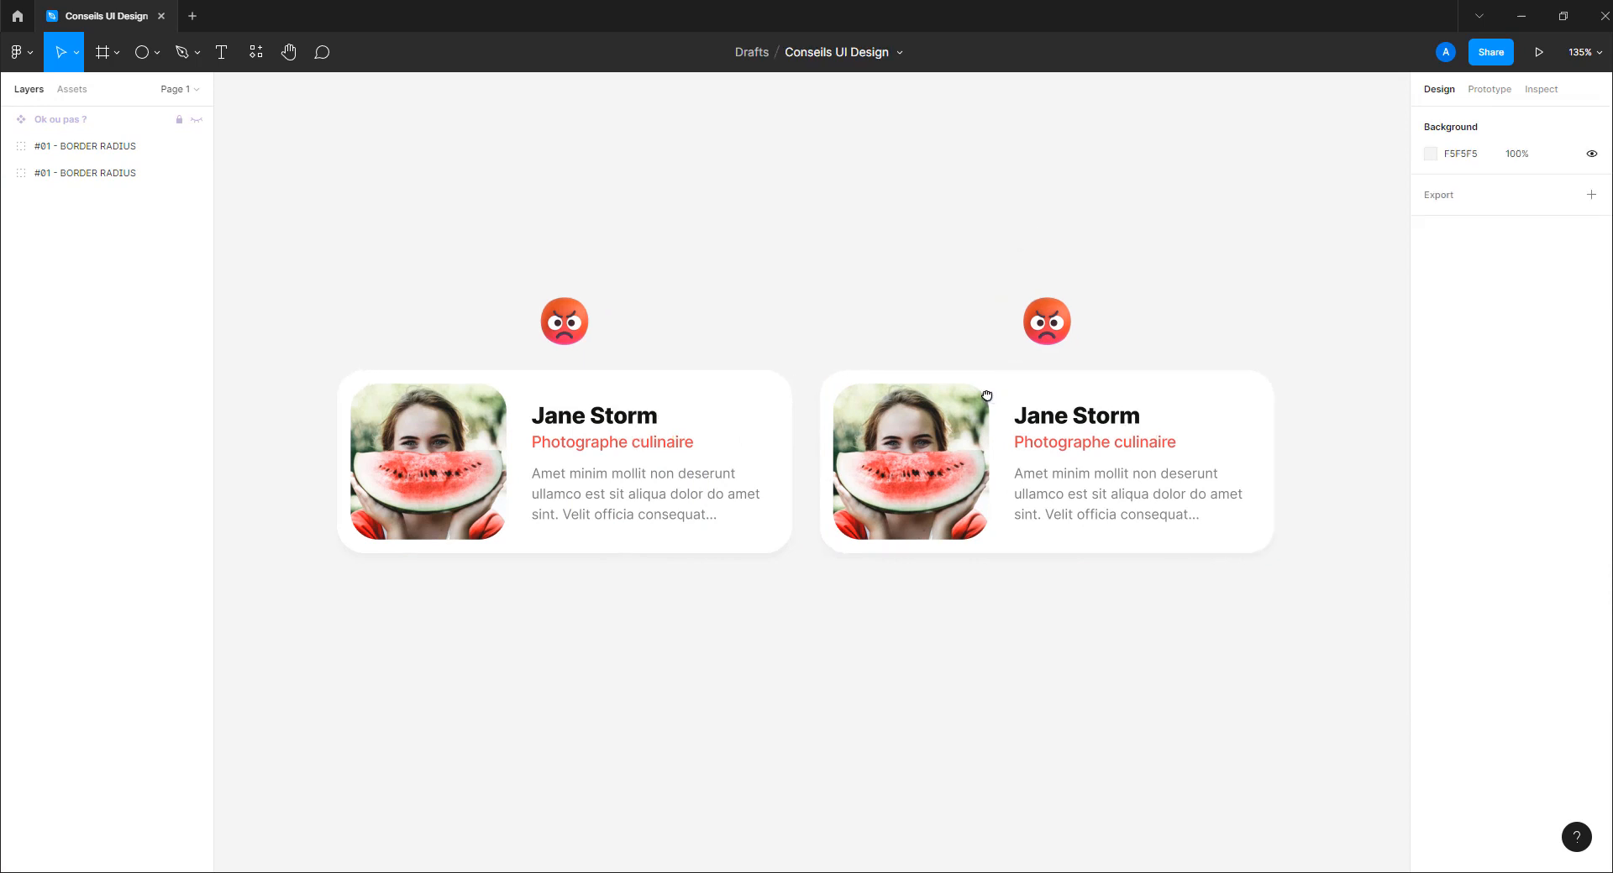
- Draw a 48 × 48 circle over the upper-left corner of the copied card's photo
scroll(976, 404, "up", 1)
left_click_drag(972, 386, 1024, 384)
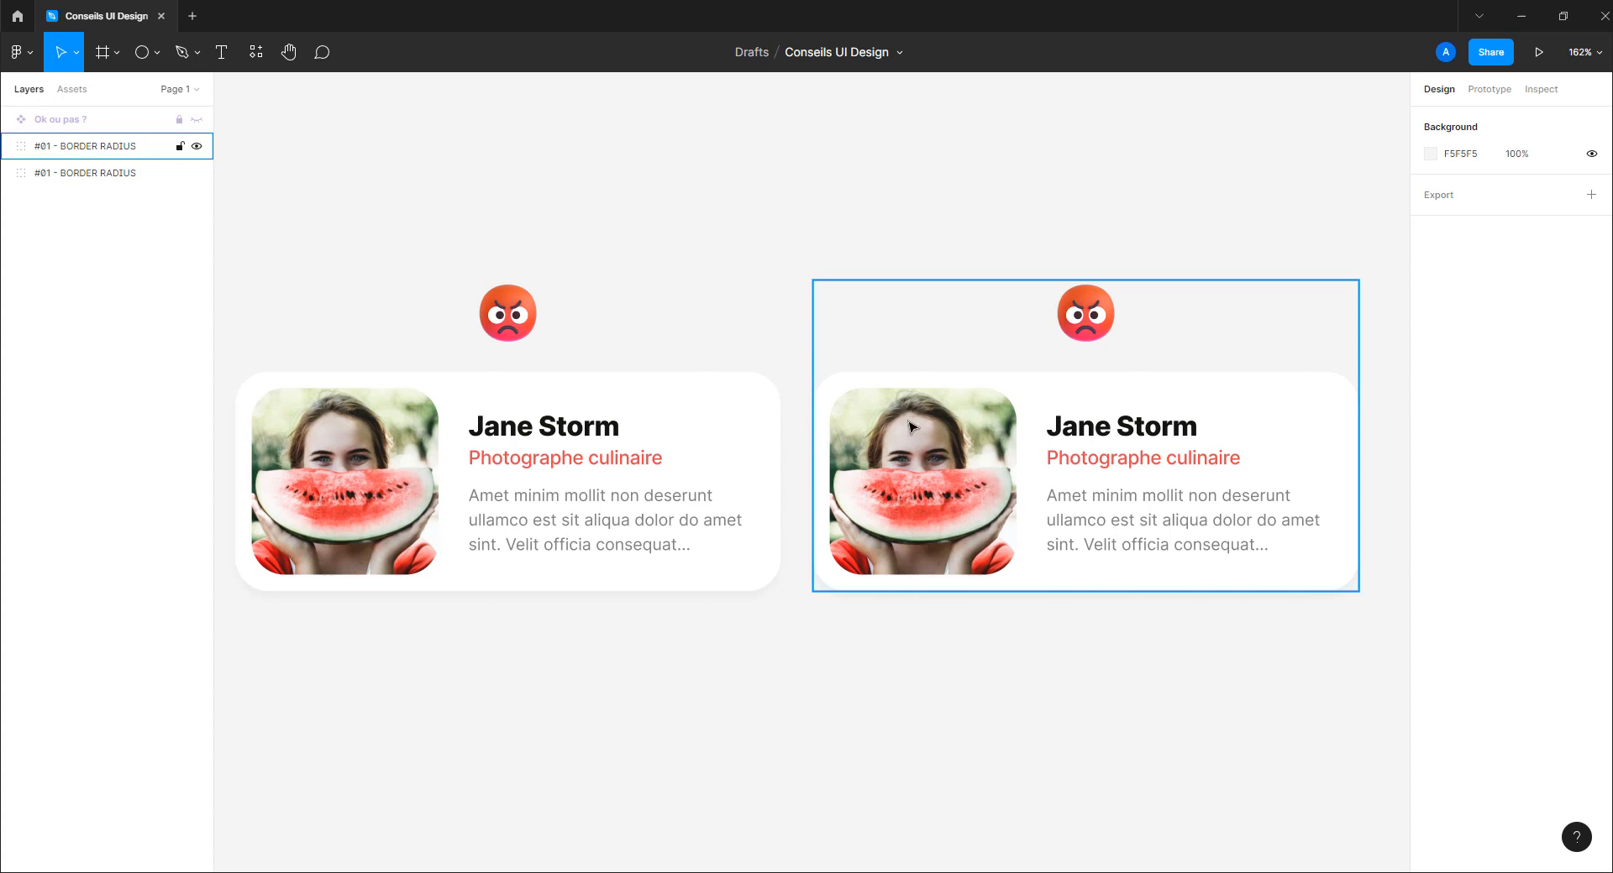
scroll(849, 414, "up", 5)
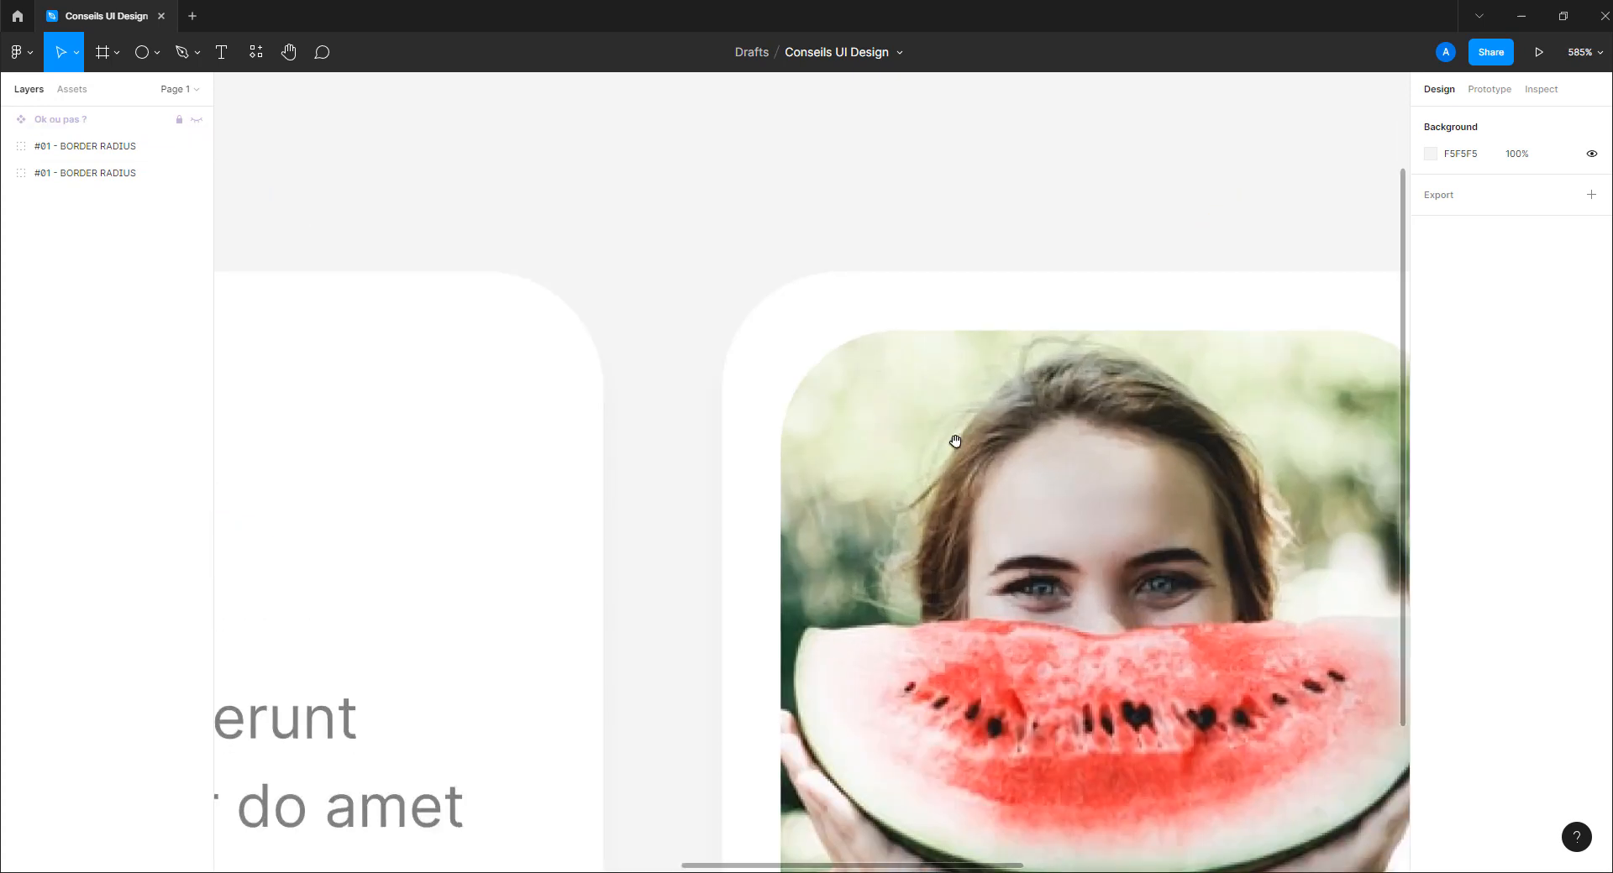
left_click_drag(946, 438, 855, 408)
left_click(141, 52)
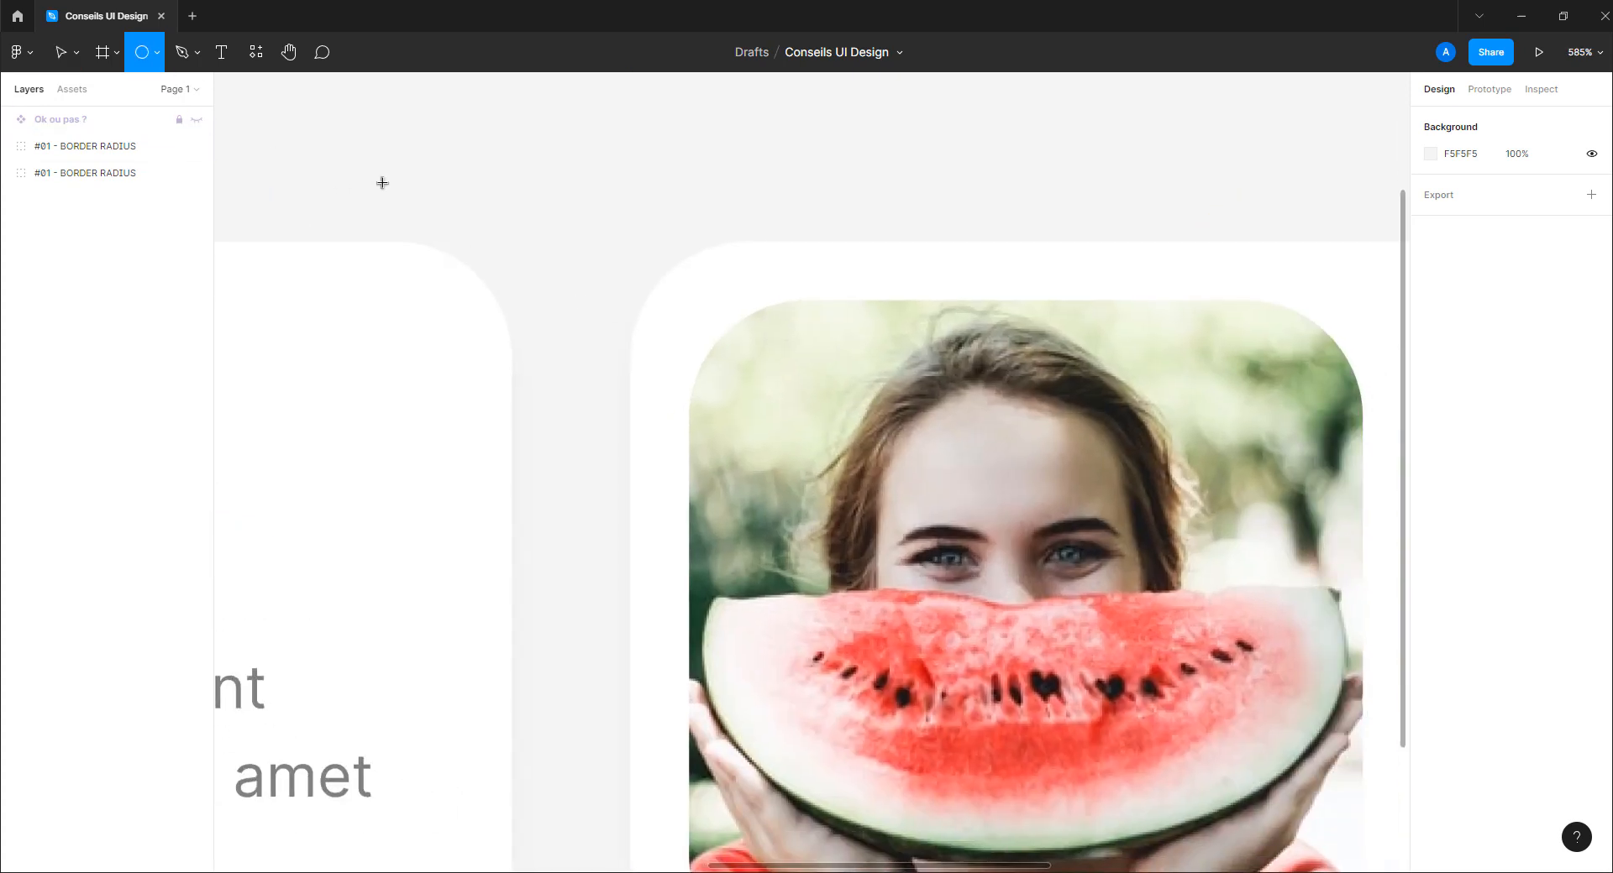
left_click_drag(655, 271, 865, 507)
left_click_drag(780, 432, 825, 457)
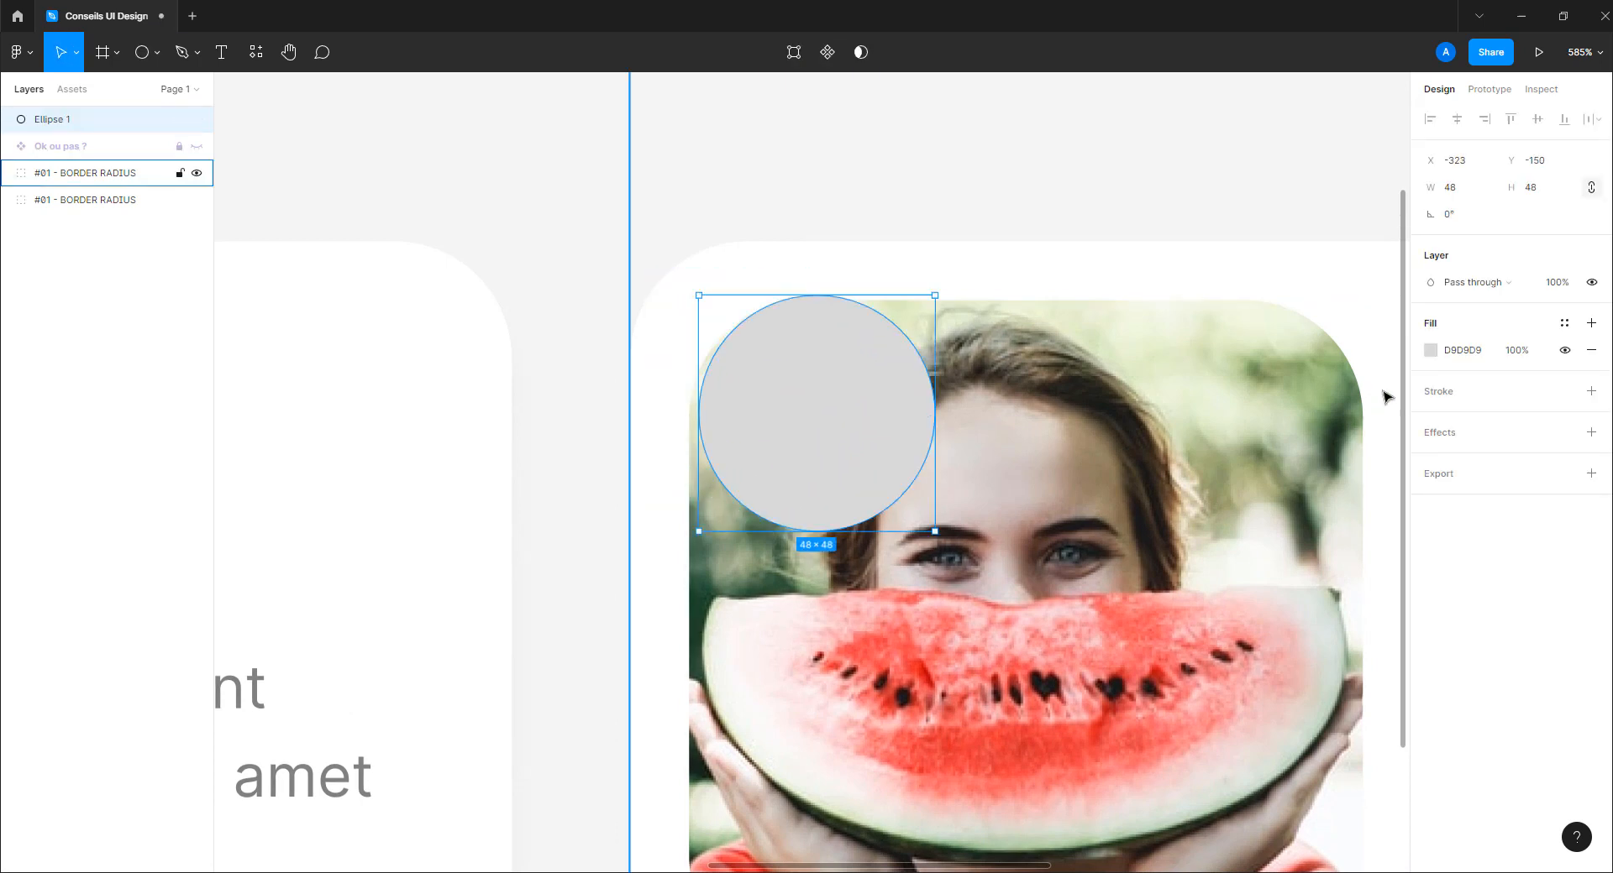
- Change the circle's fill to turquoise 15F4BF
left_click(1430, 350)
left_click_drag(1325, 596, 1321, 594)
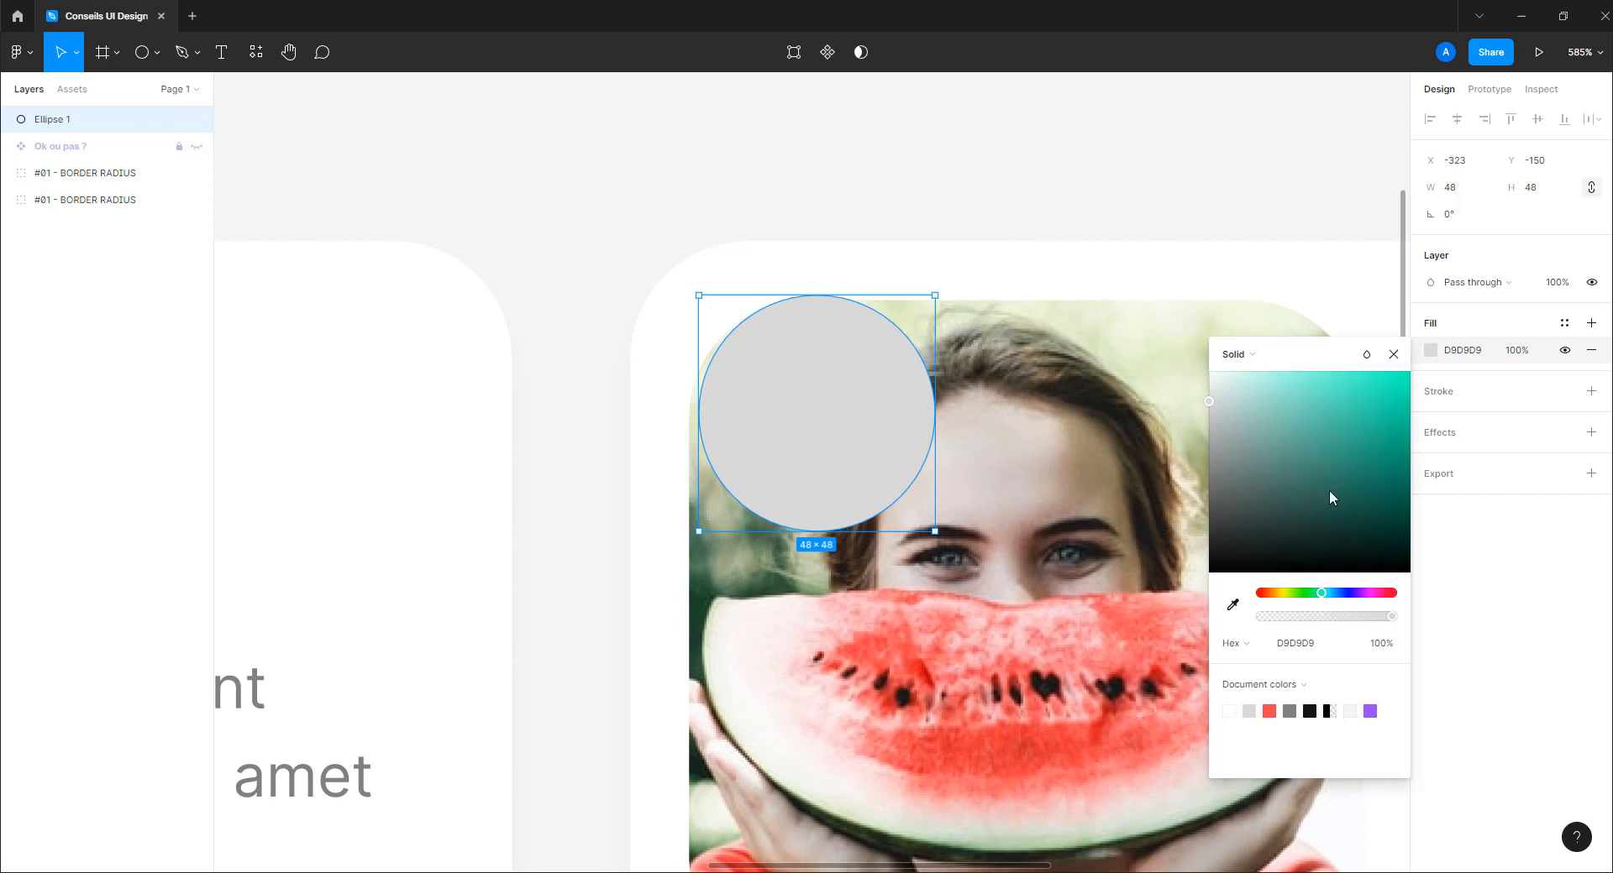
left_click(1392, 380)
- Move the turquoise circle into the copied card's upper-left corner so it touches the card's top and left edges
left_click_drag(805, 407, 728, 362)
left_click(704, 238)
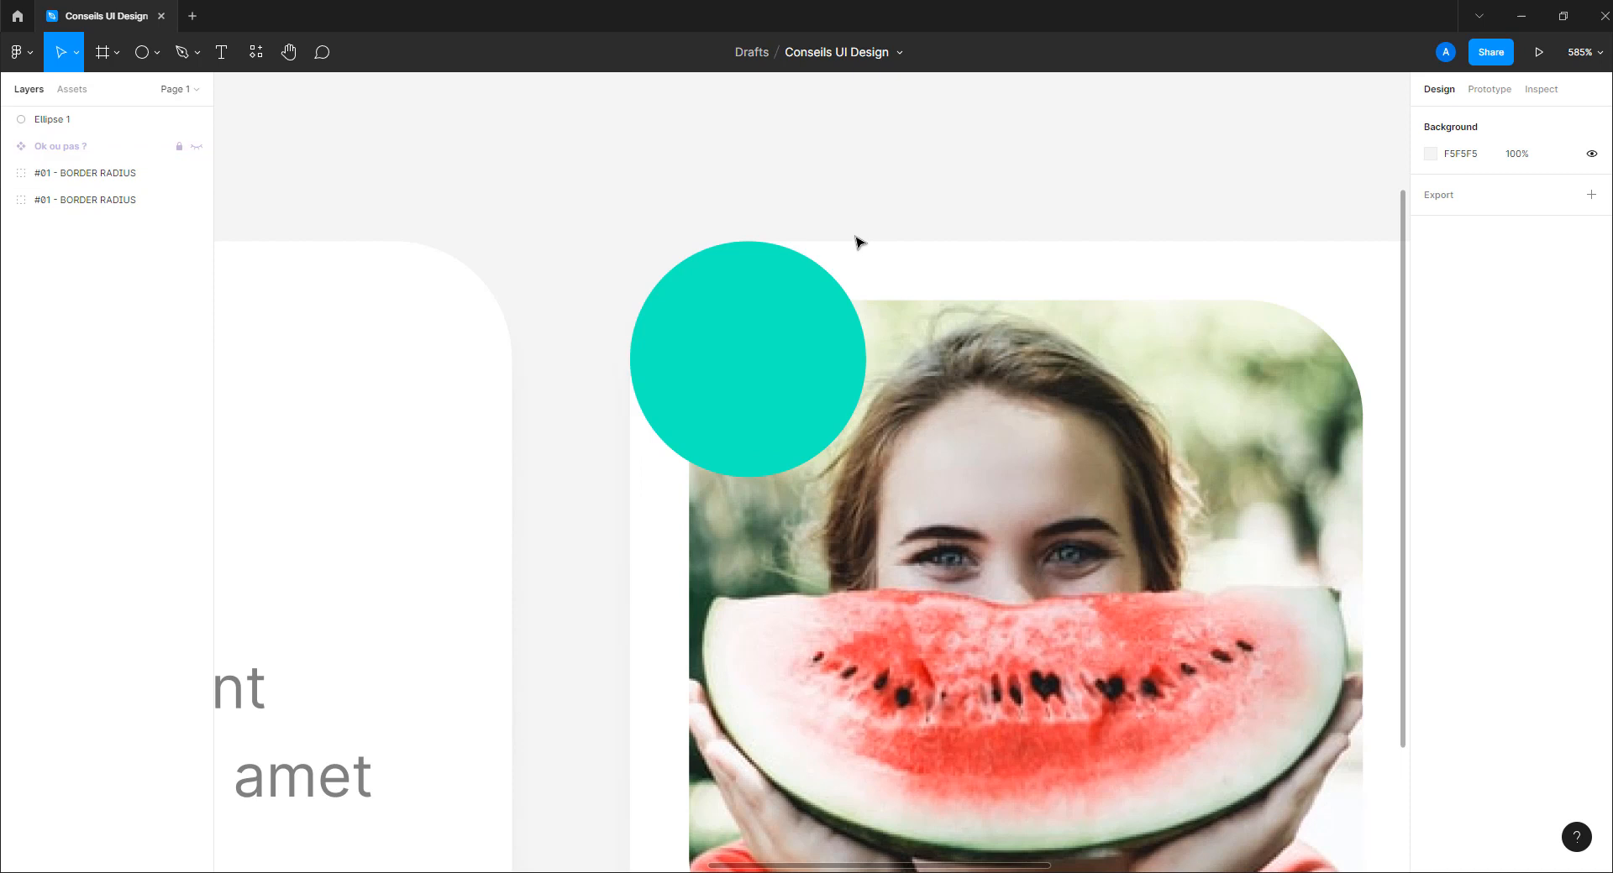
key("ctrl+z")
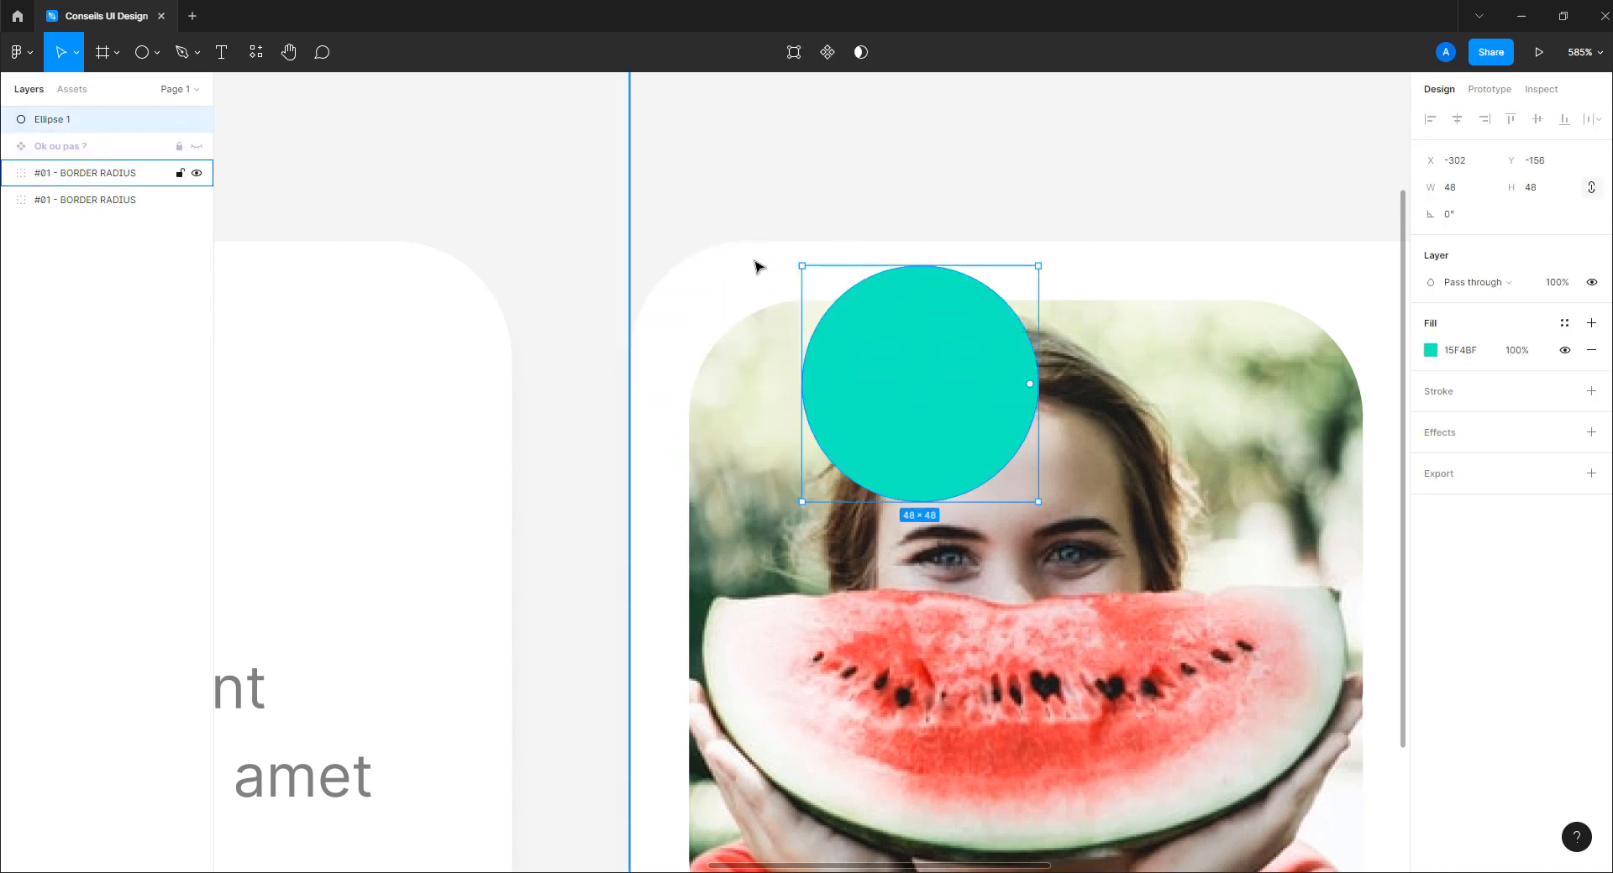
left_click_drag(881, 344, 703, 294)
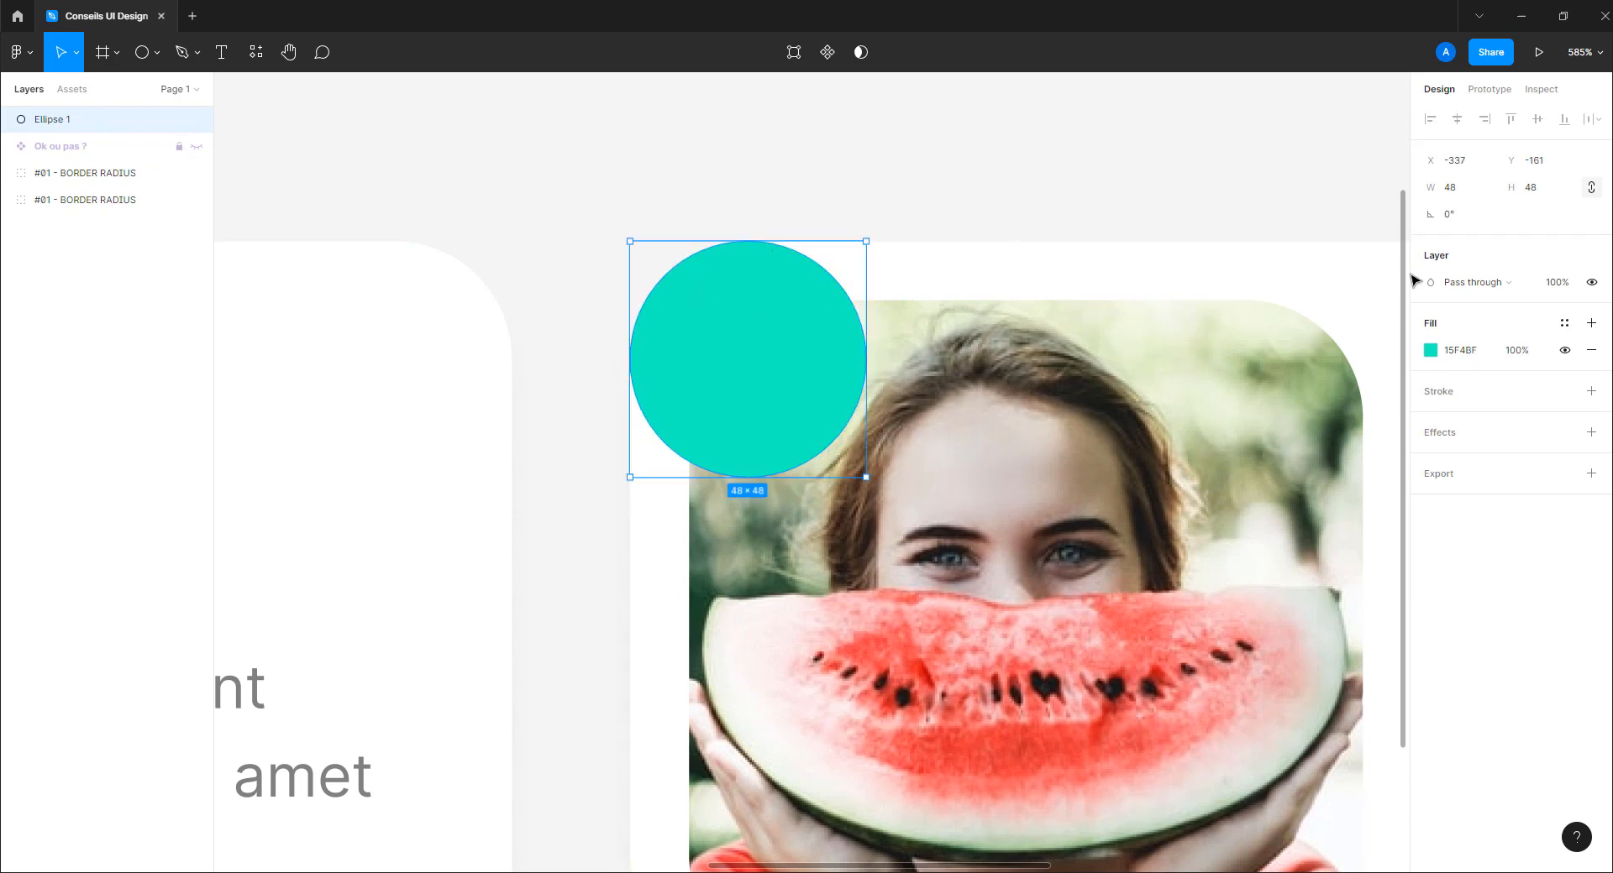
- Set the turquoise circle's fill opacity to 50%
left_click(1517, 350)
type("50")
key("Return")
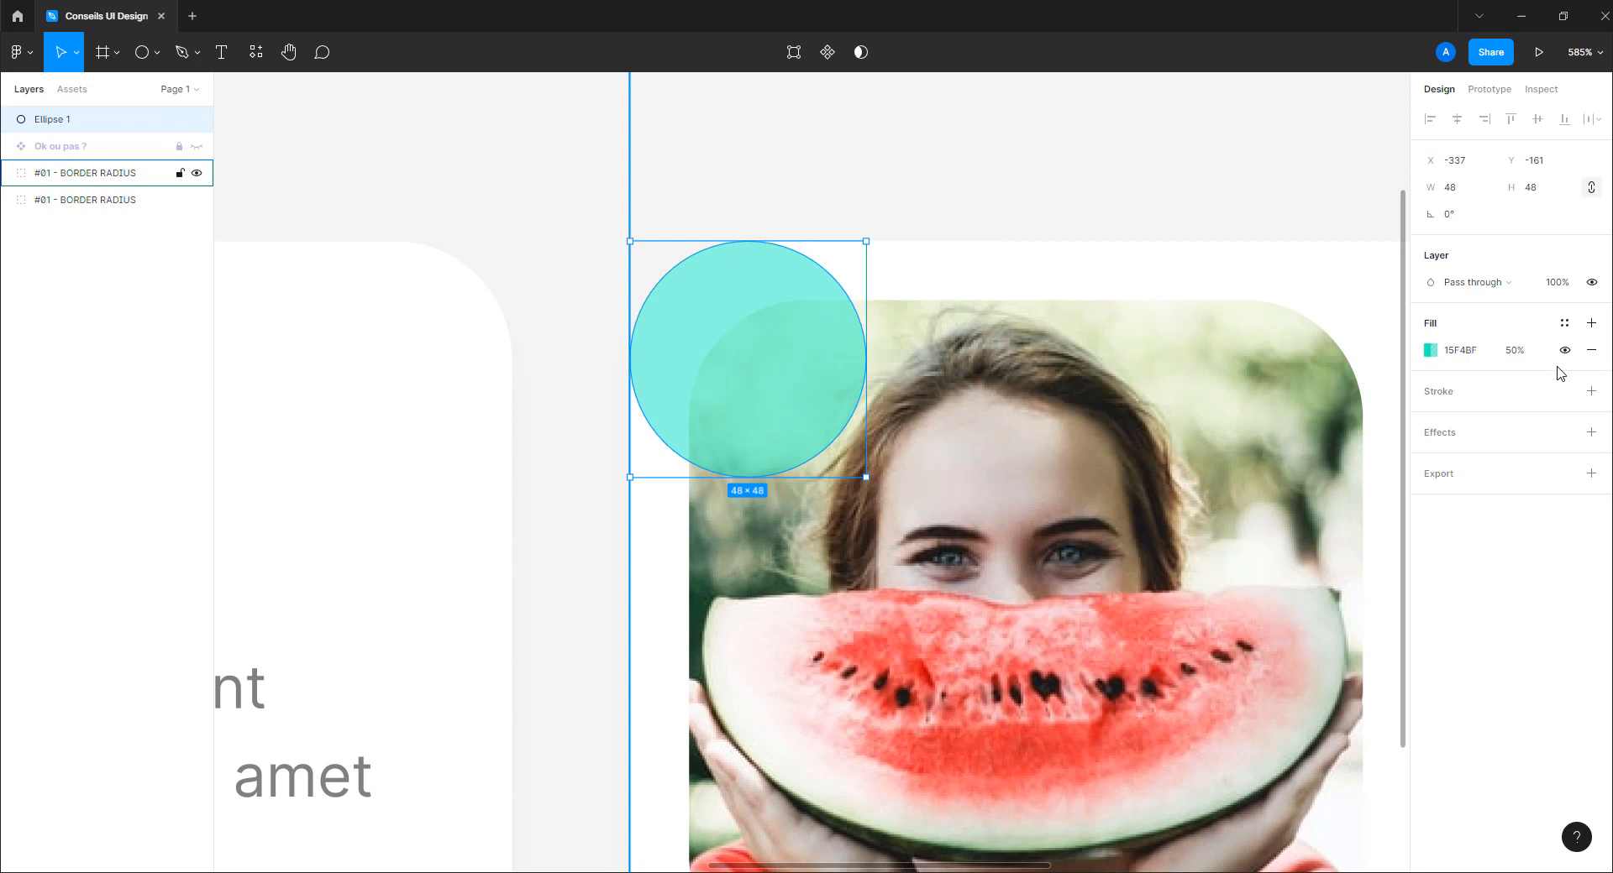
key("Escape")
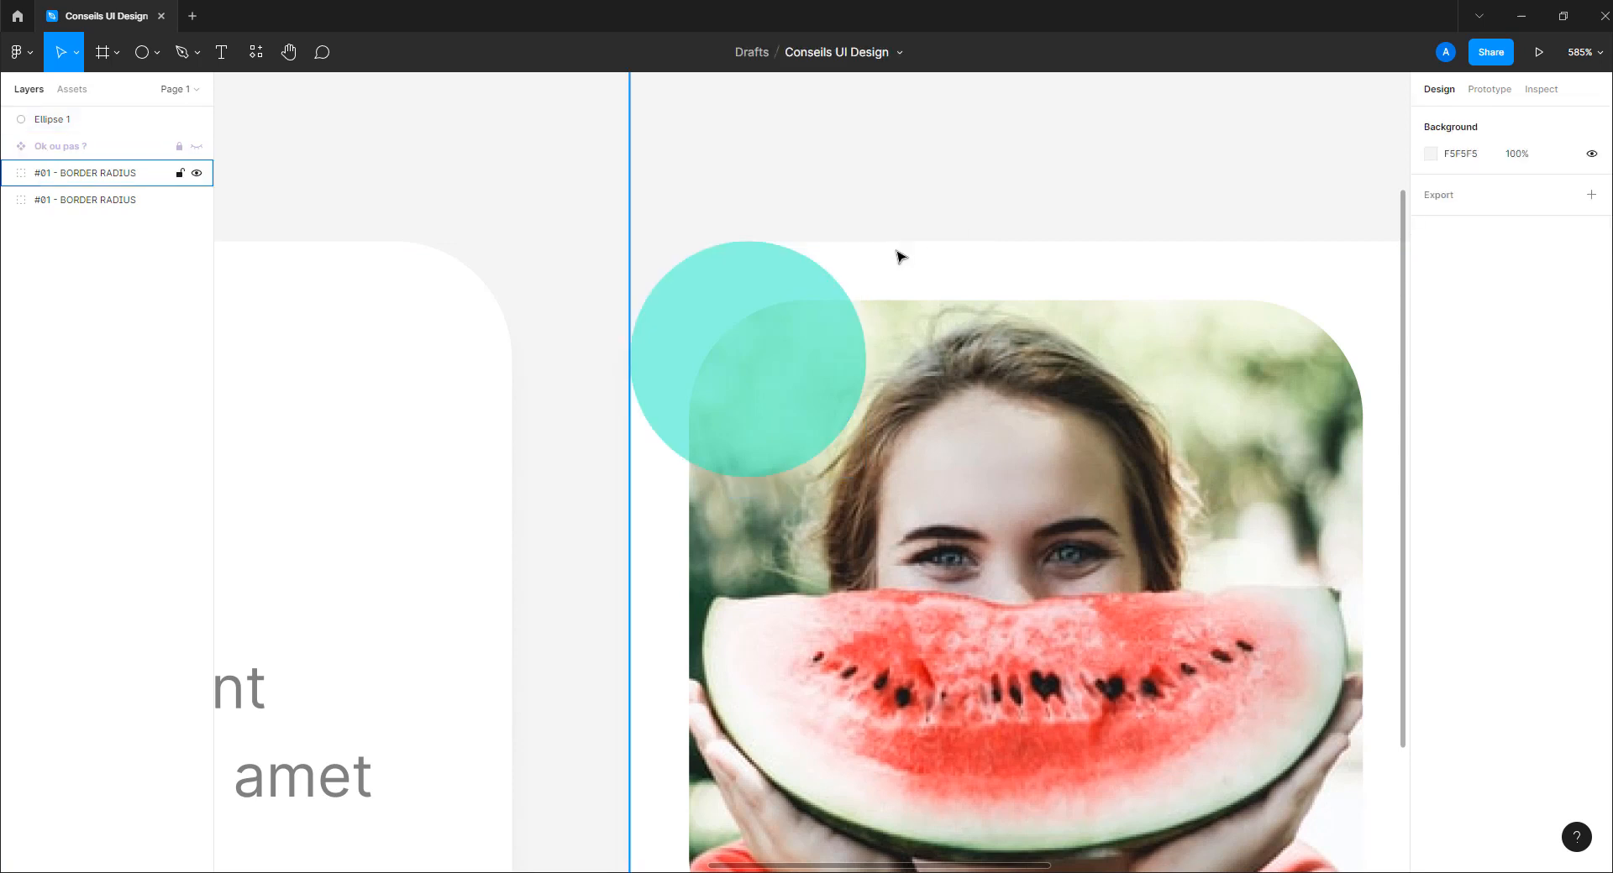
- Duplicate the turquoise circle in place and change the copy's fill to magenta F415EB
left_click(783, 363)
key("ctrl+c")
key("ctrl+v")
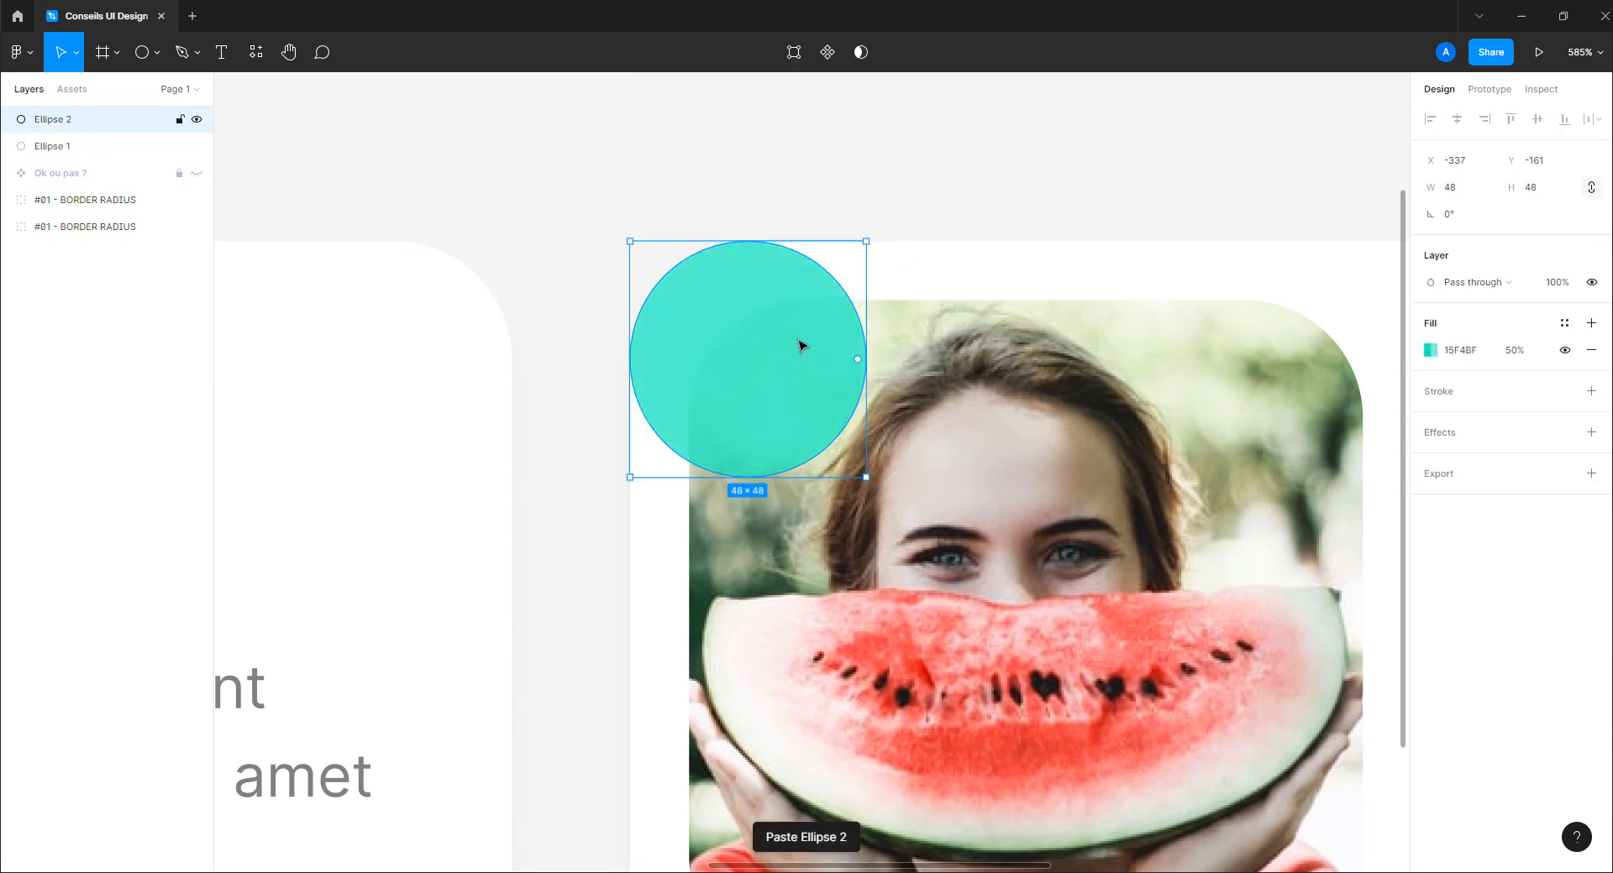
left_click(1431, 350)
left_click_drag(1348, 593, 1371, 593)
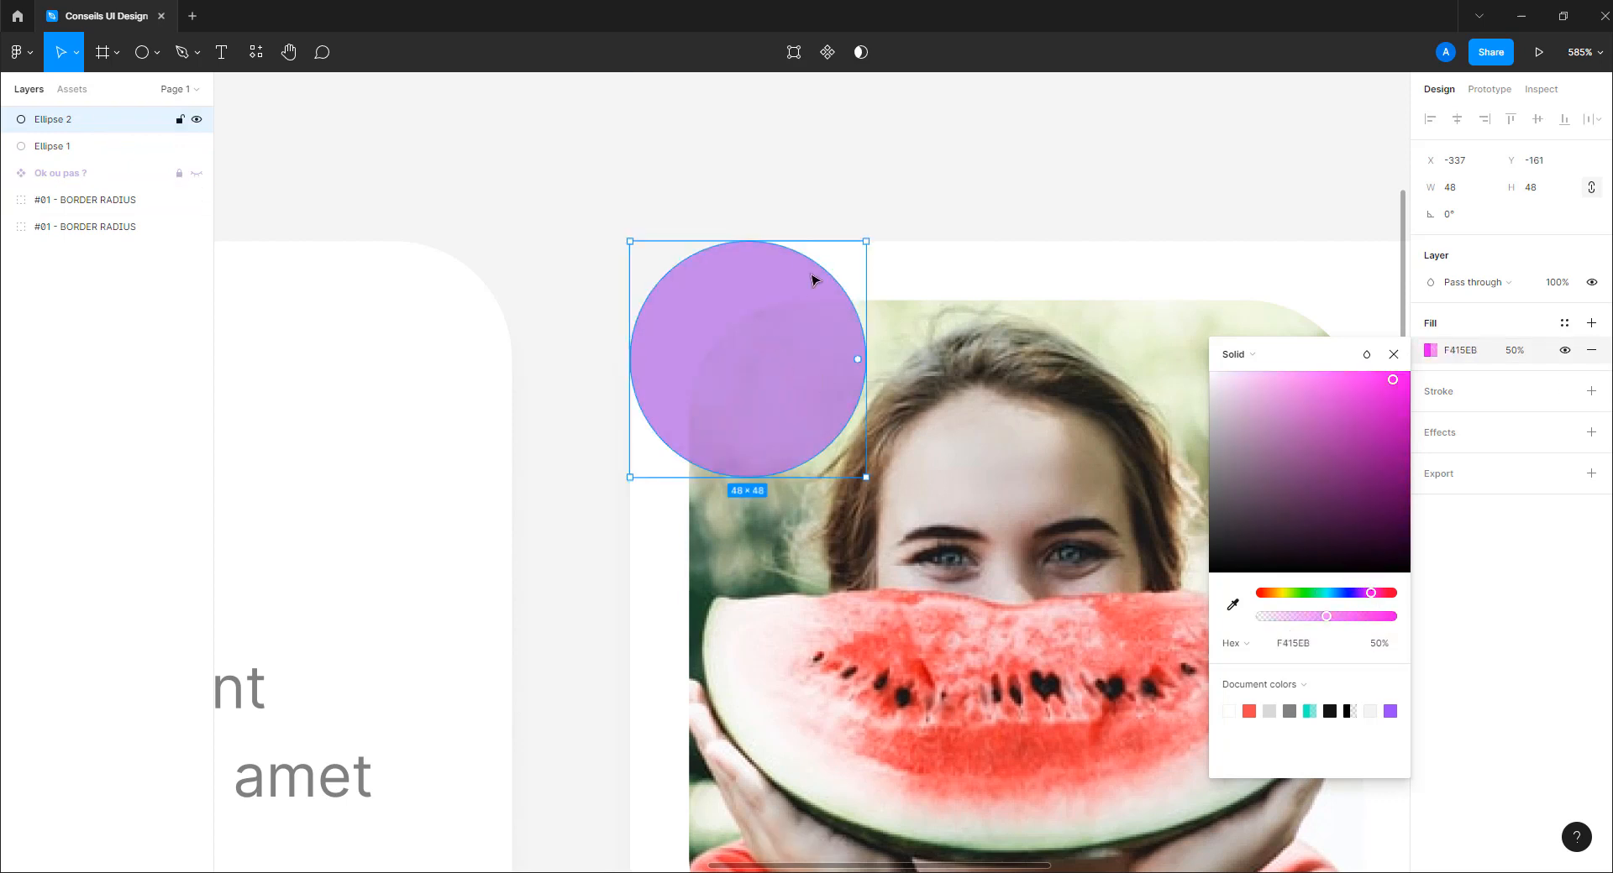
- Shrink the magenta circle about its centre until it touches the photo's top and left edges
left_click_drag(862, 246, 808, 308)
left_click(882, 216)
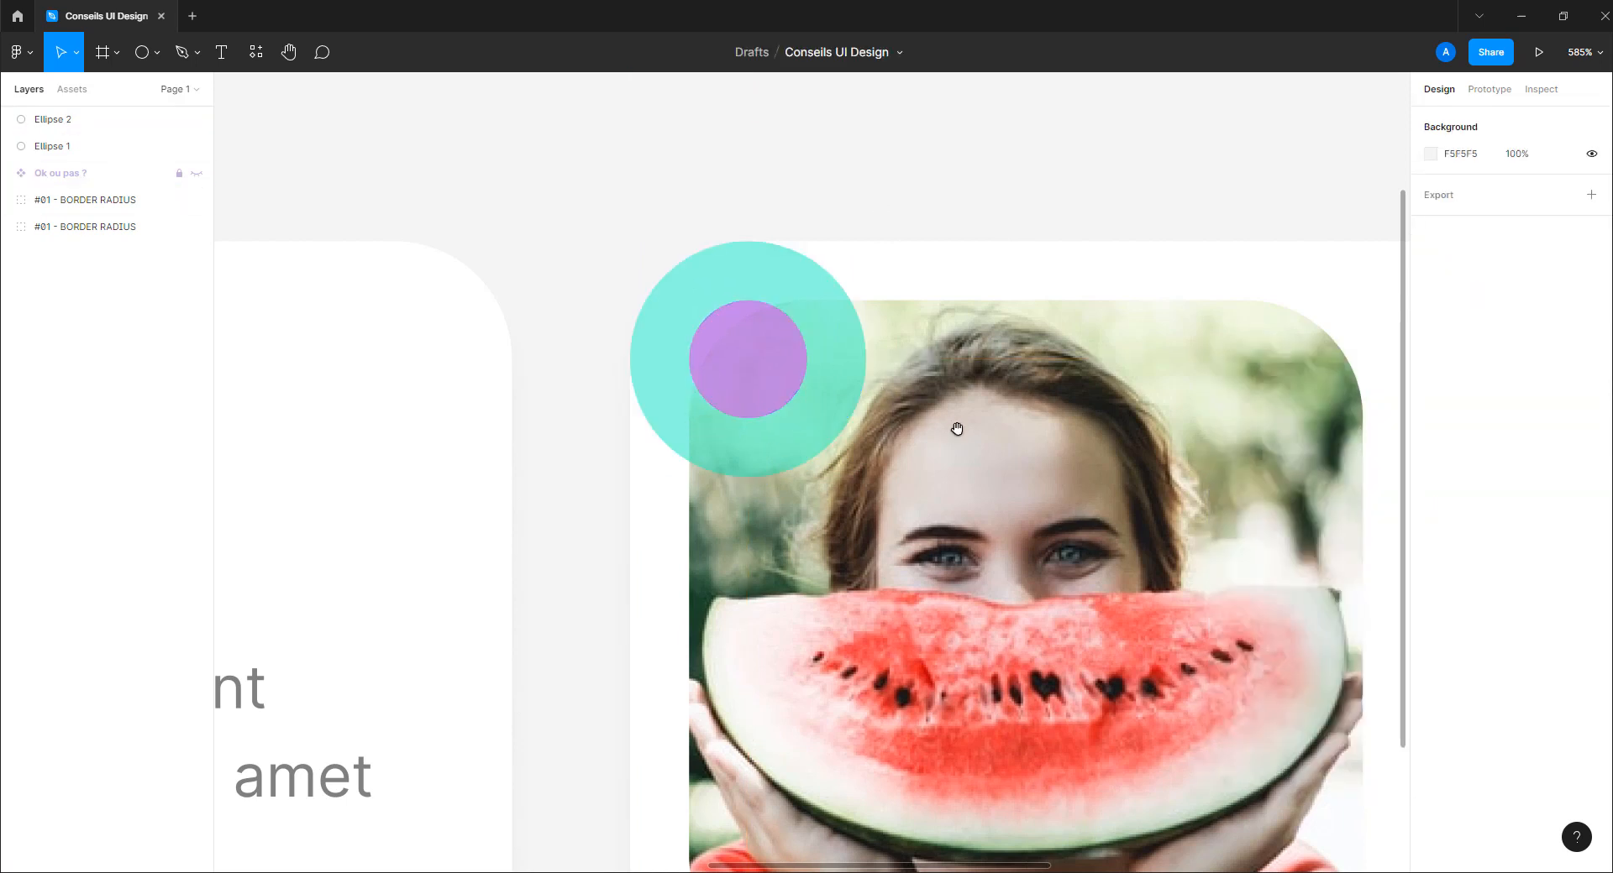
left_click_drag(957, 428, 770, 381)
scroll(561, 370, "up", 6)
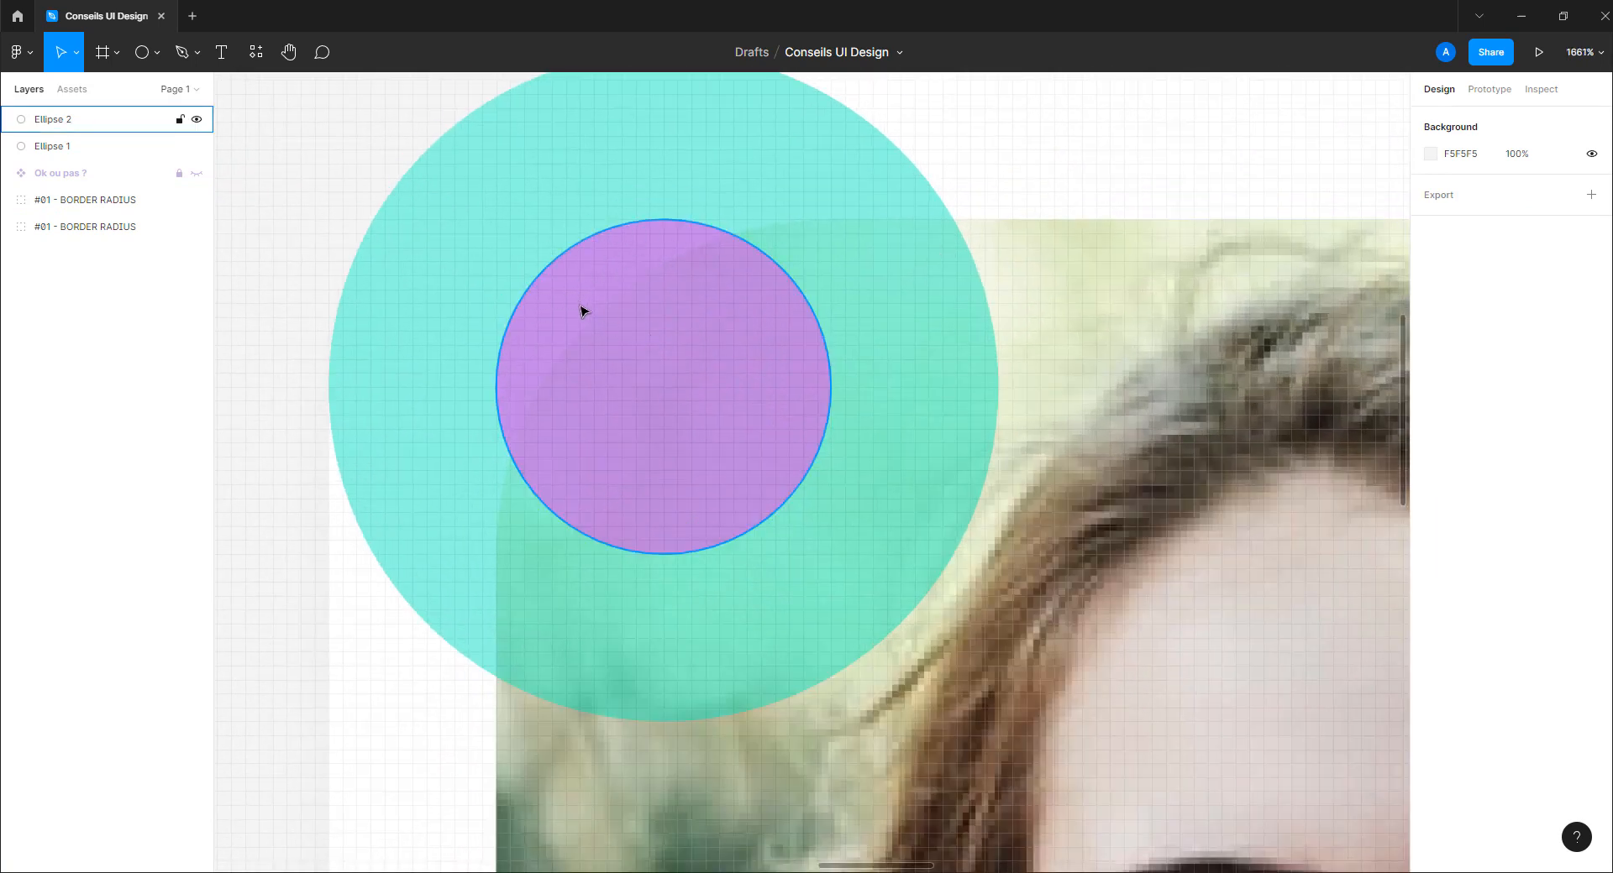
scroll(572, 306, "up", 2)
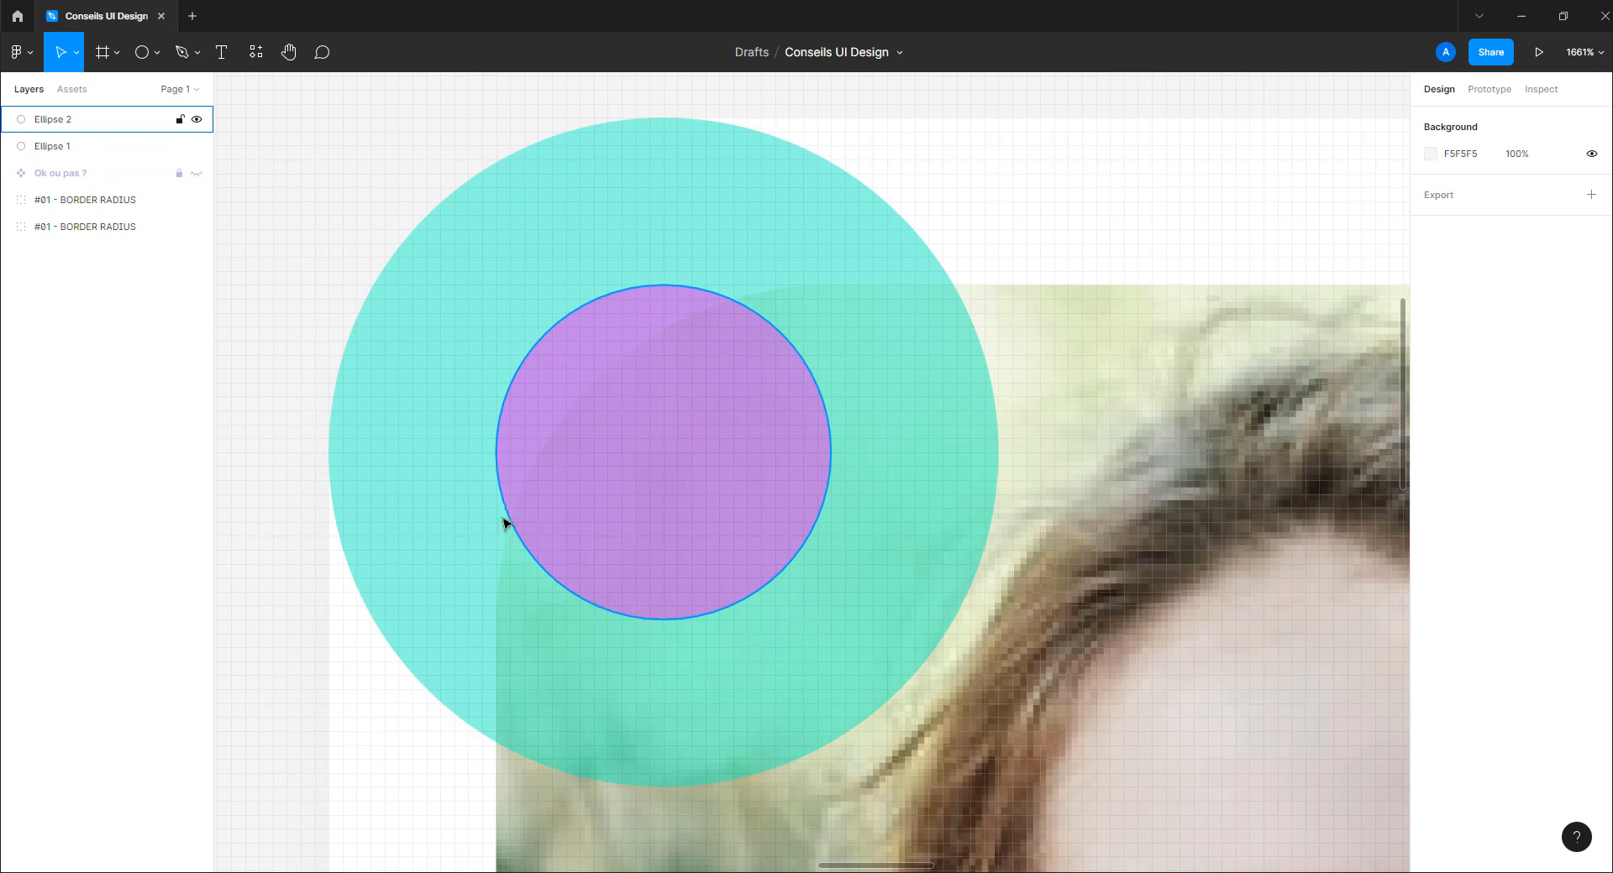
- Draw a vertical and a horizontal line along the photo's left and top edges, and delete both lines
left_click(155, 53)
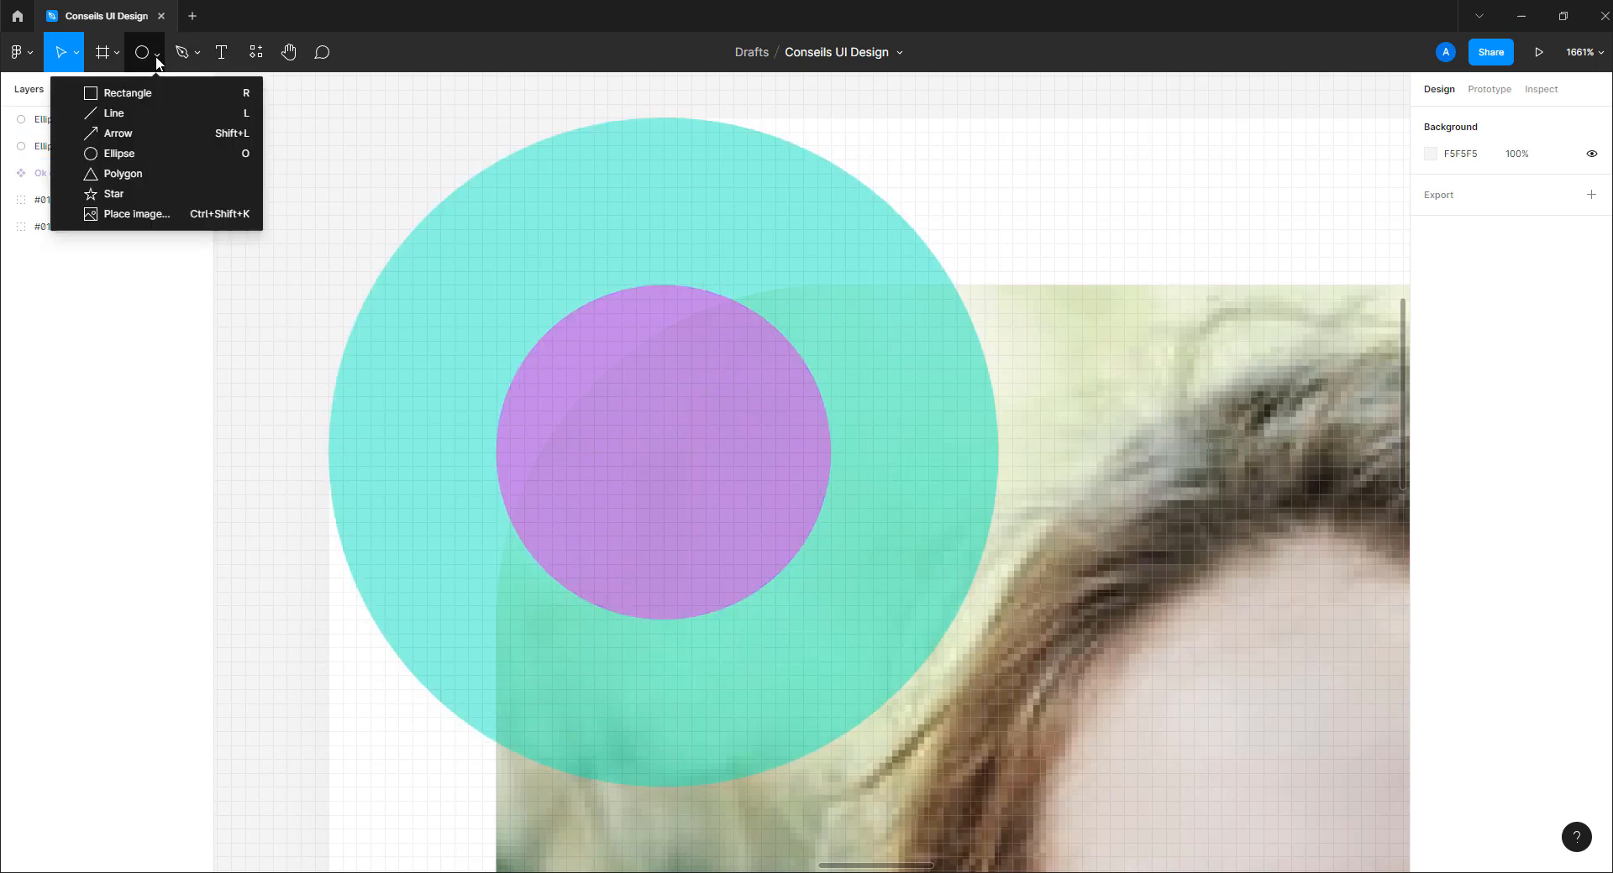
left_click(126, 121)
scroll(588, 433, "down", 3)
left_click_drag(525, 614, 521, 169)
key("shift+l")
left_click_drag(902, 327, 384, 332)
key("Escape")
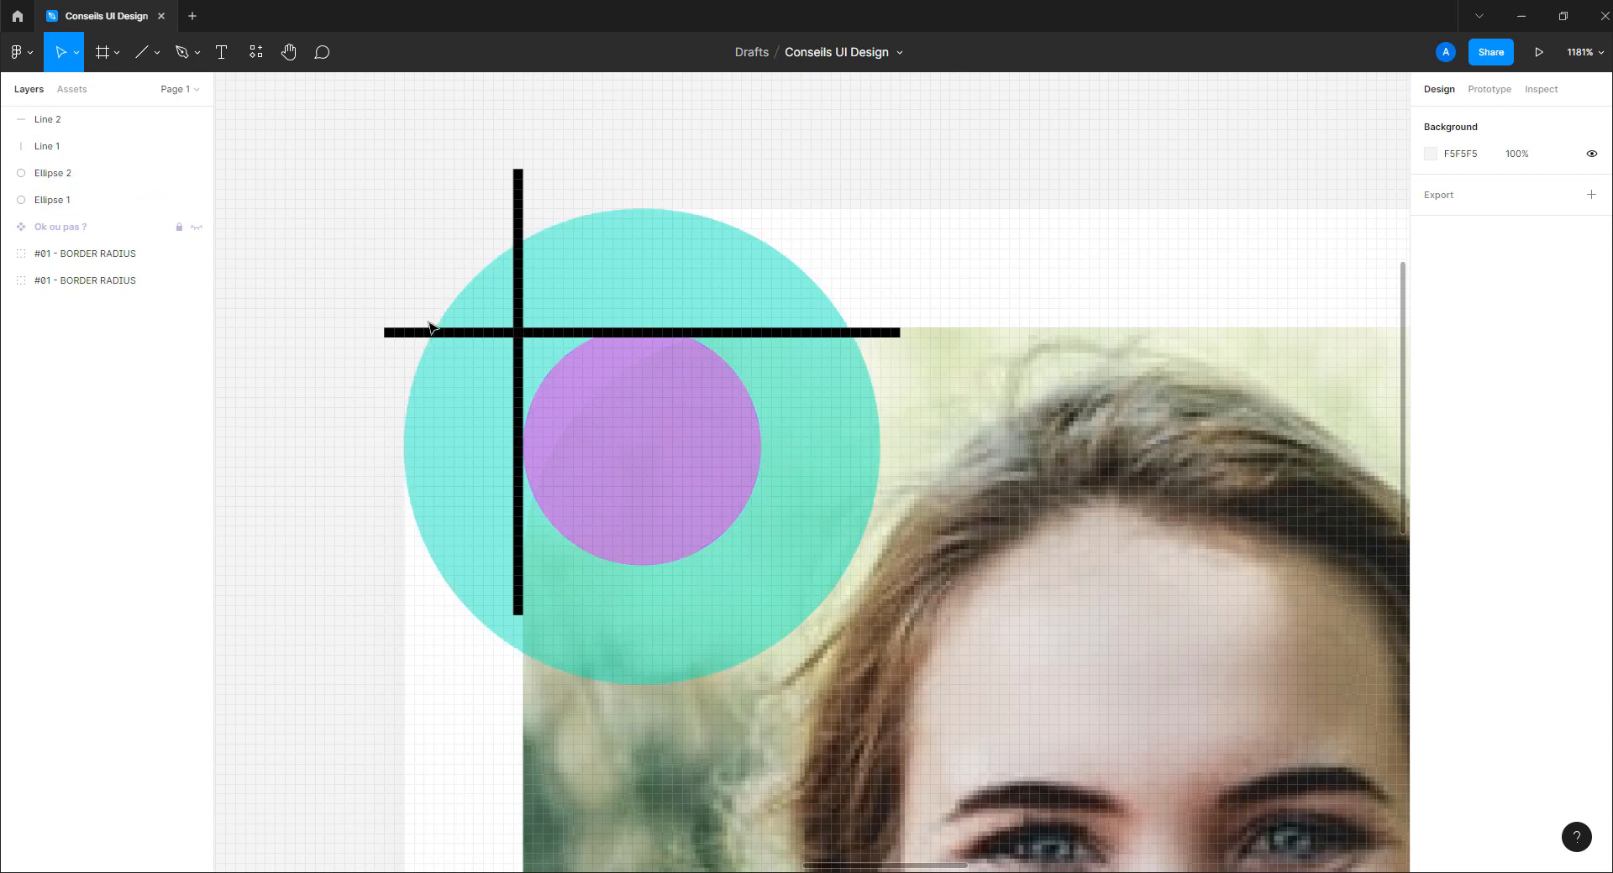
left_click(577, 335)
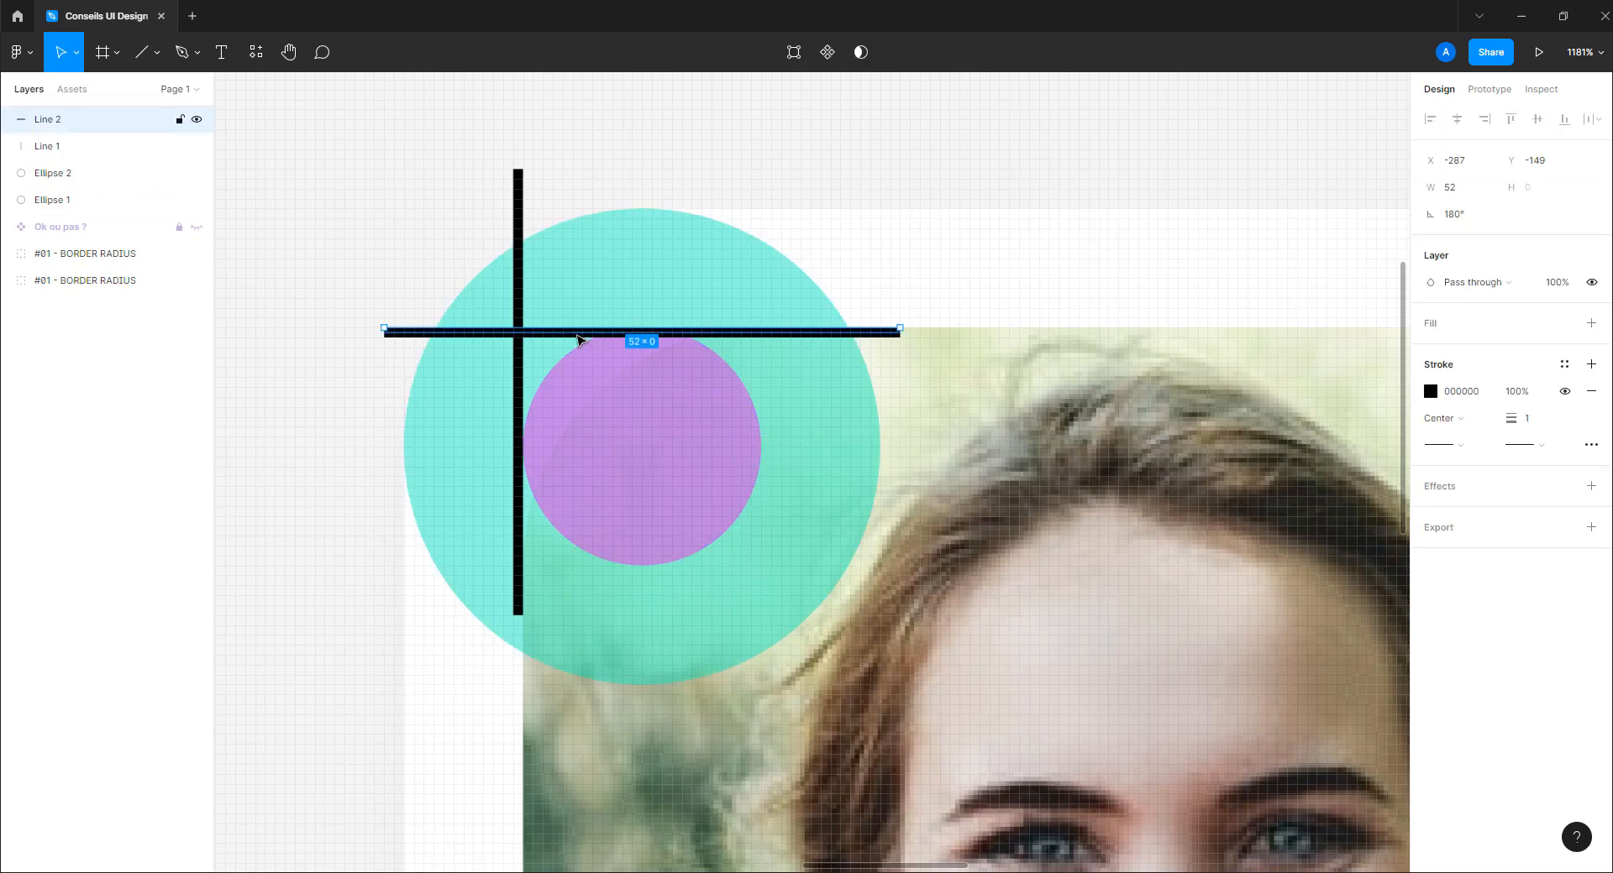
key("Delete")
- Set the corner radius of the copied card's Avatar photo to 12
left_click(971, 399)
left_click(1512, 214)
type("19")
key("Return")
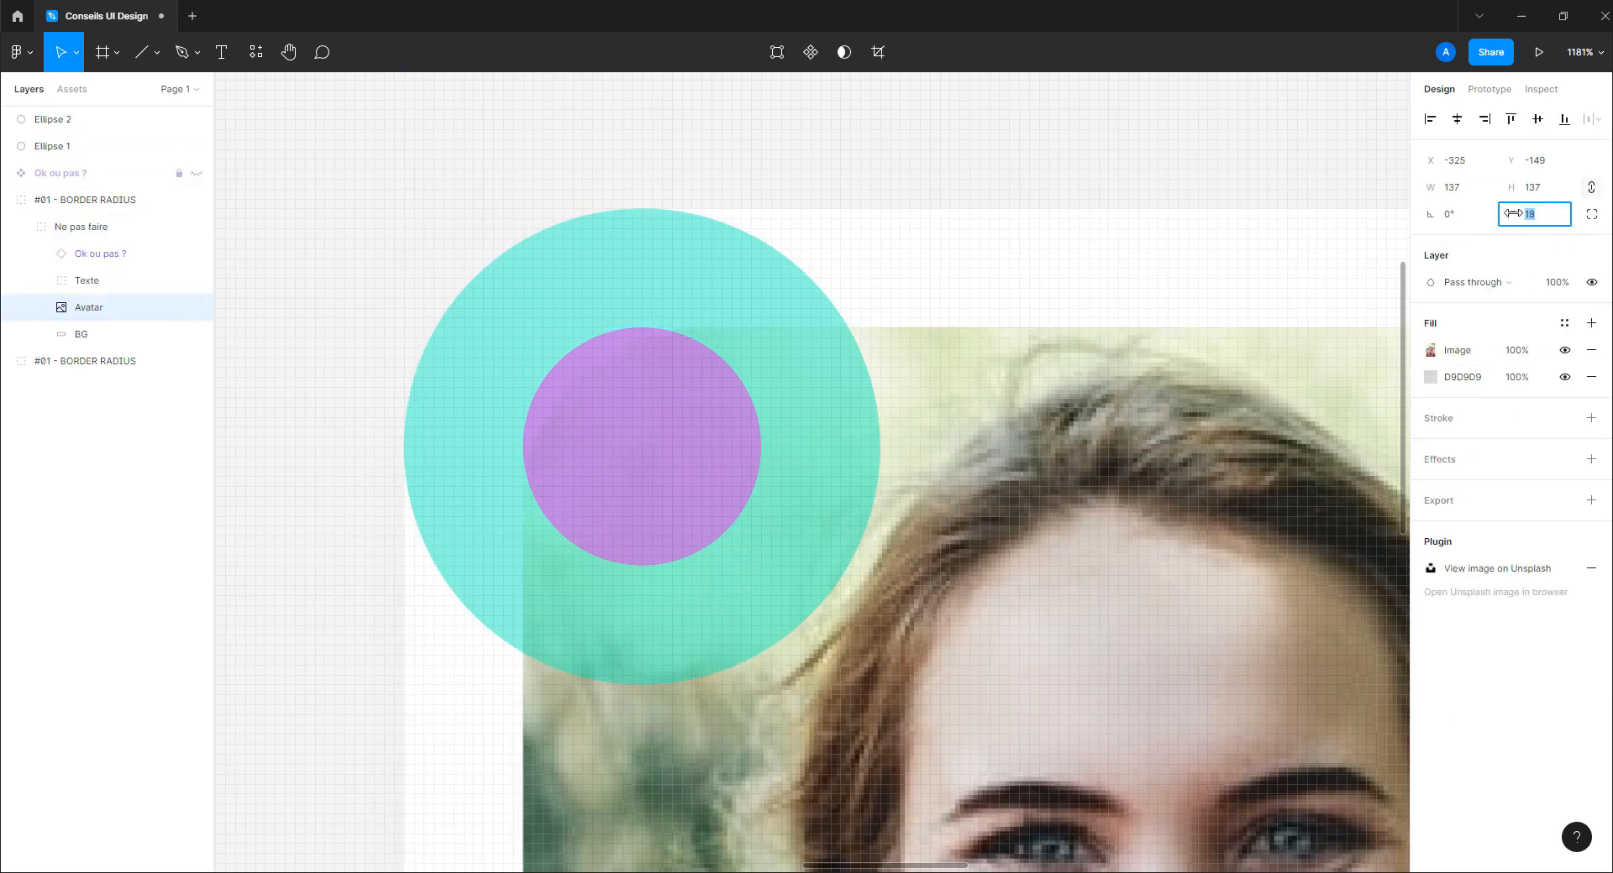
key("Down")
key("Down")
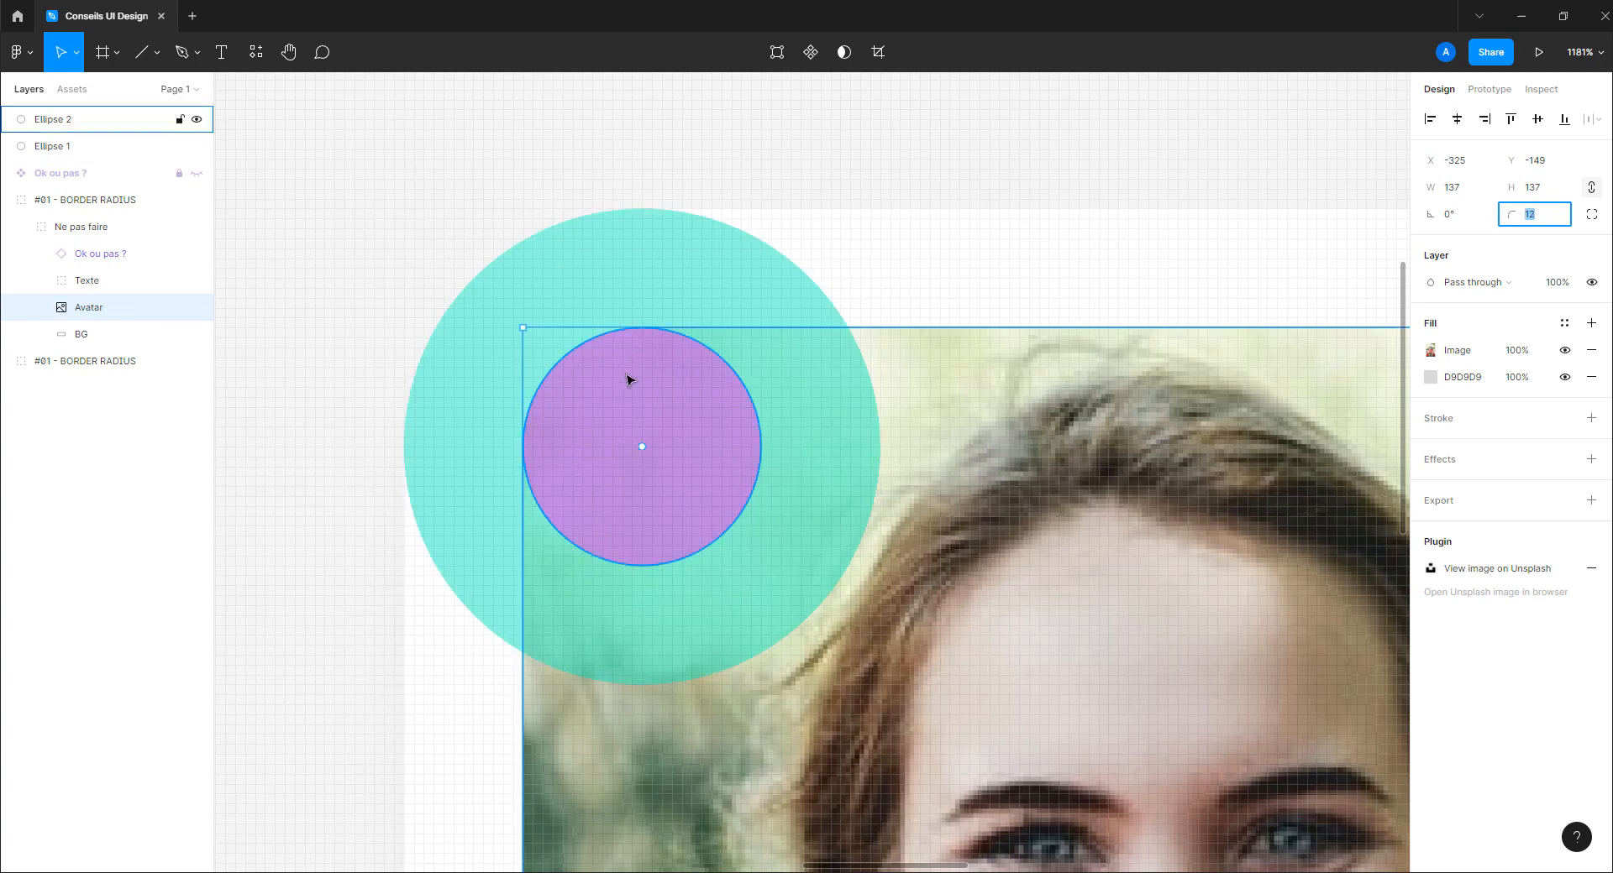
key("Escape")
- Lower the magenta circle's fill opacity to 12%, and remove its fill to expose the photo's corner
scroll(603, 441, "up", 5)
double_click(633, 407)
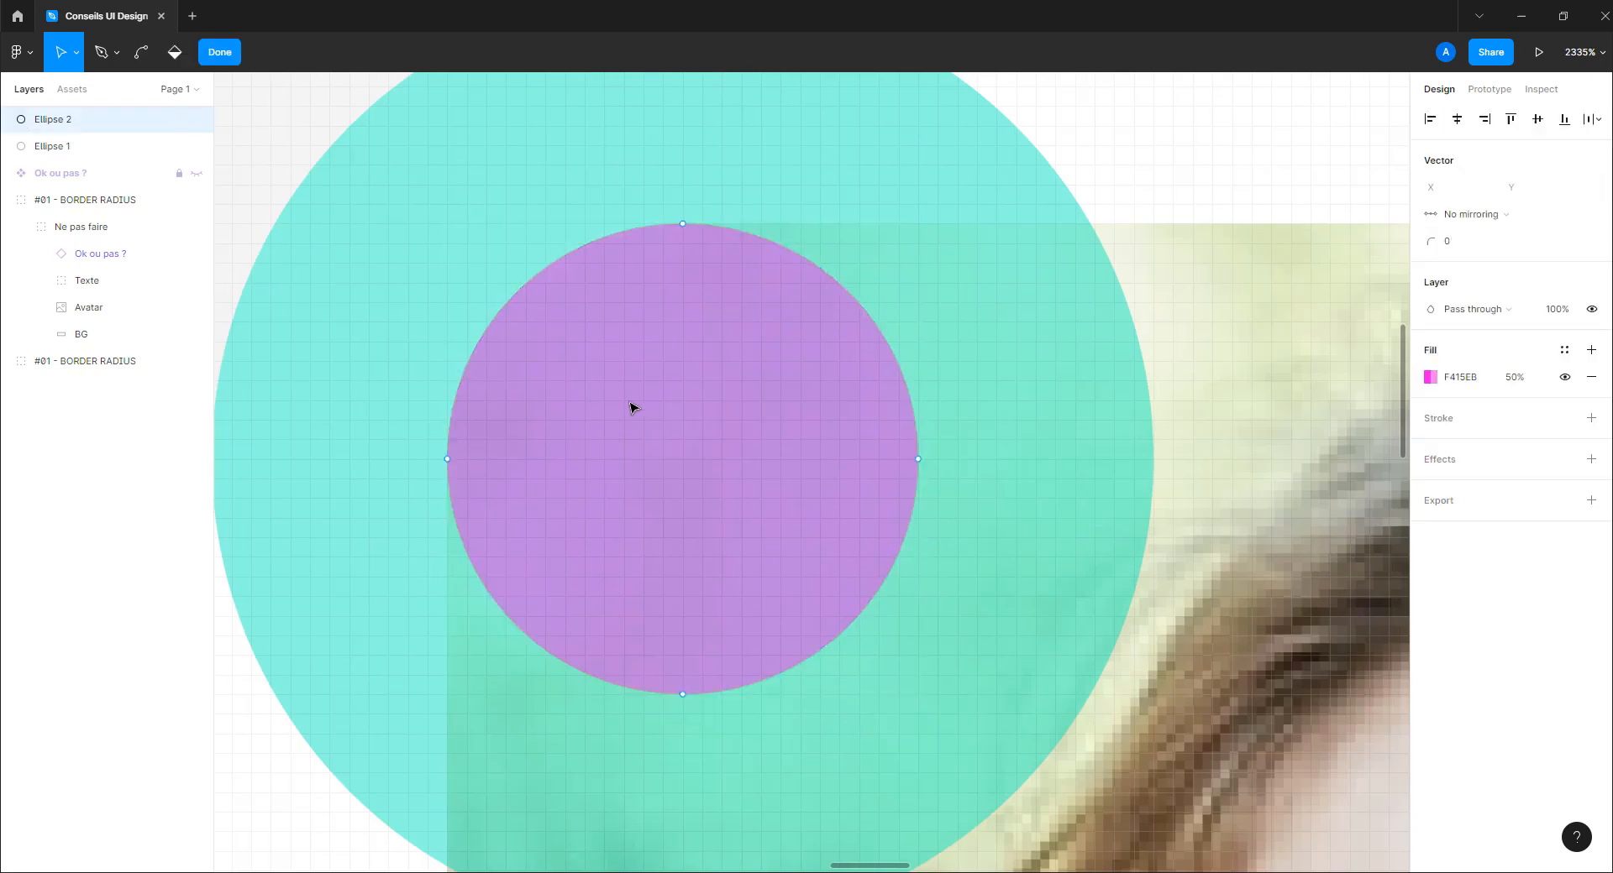
left_click(1516, 384)
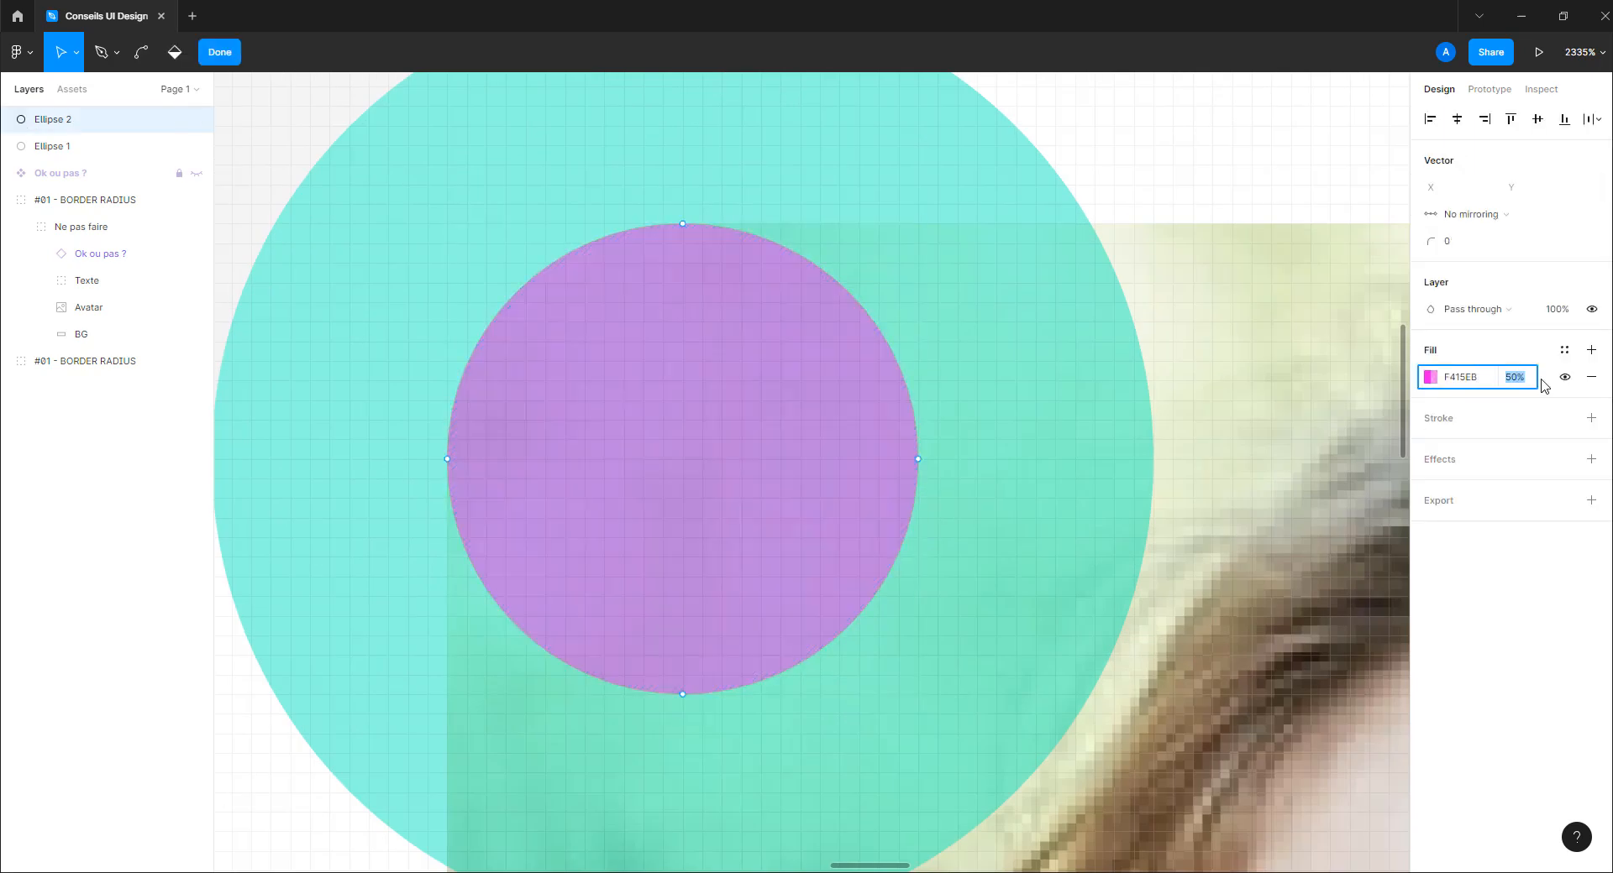
type("20")
key("Return")
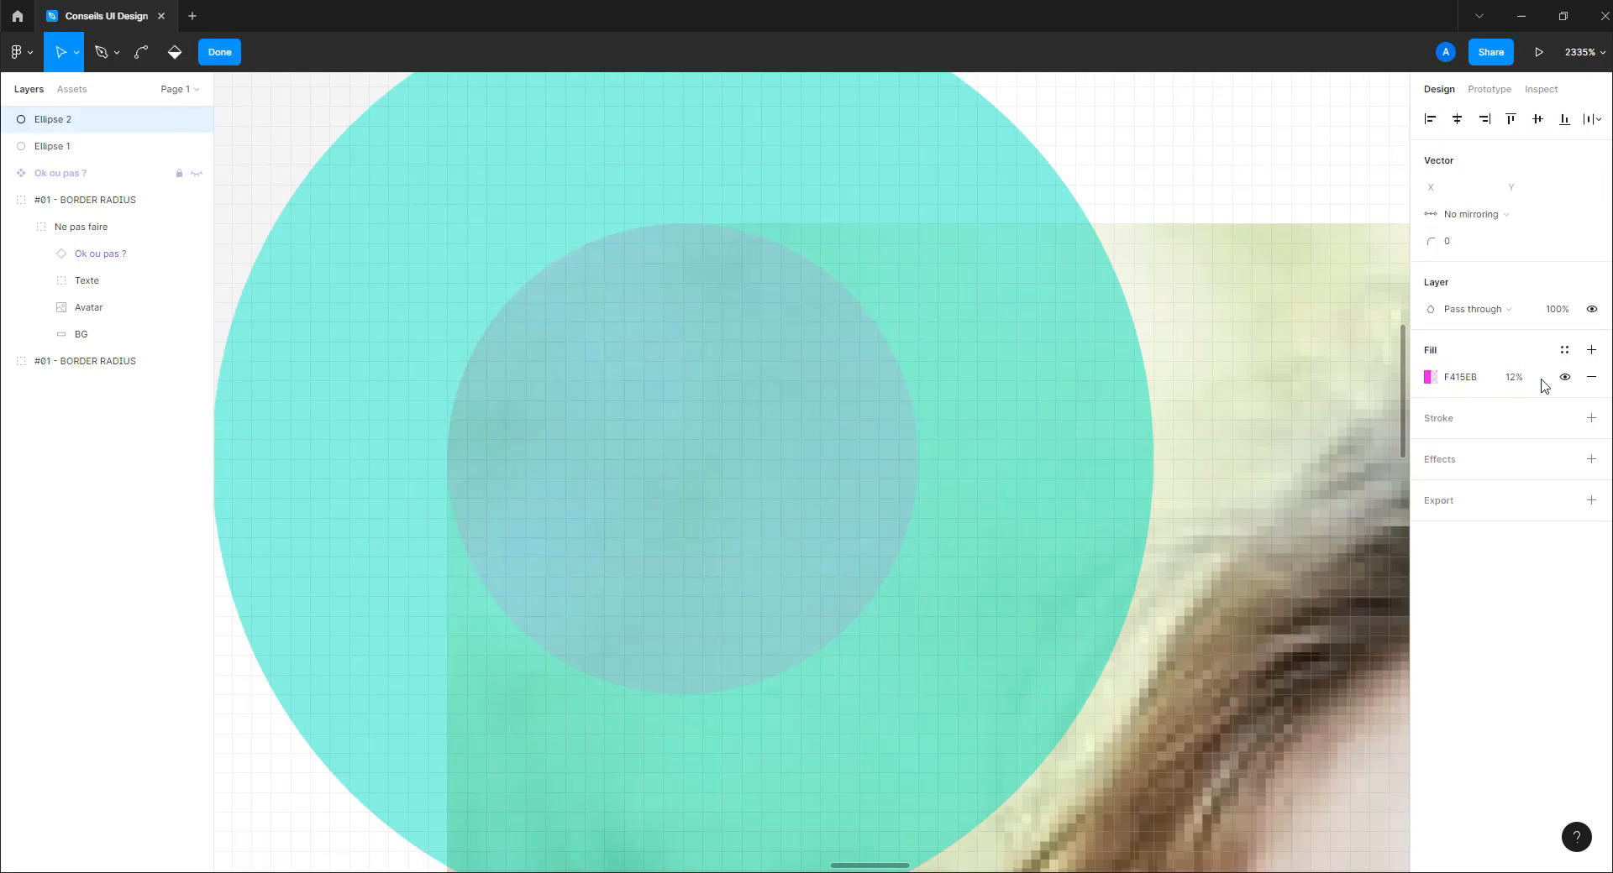
key("Delete")
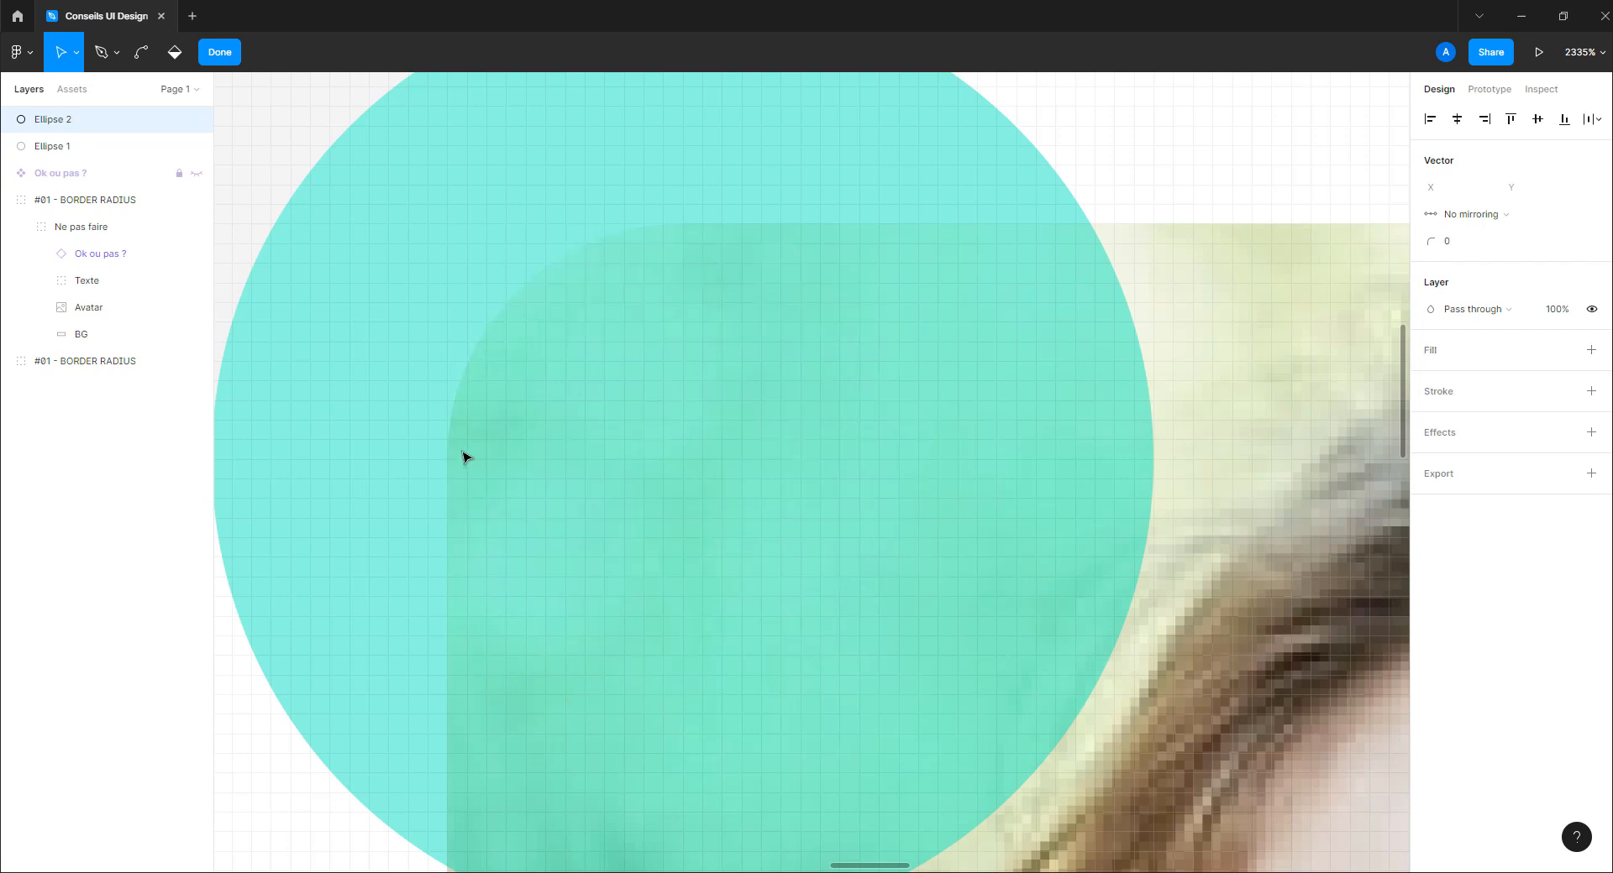
- Delete both guide circles from the copied card's corner
scroll(781, 428, "down", 6)
key("Escape")
key("Delete")
left_click(744, 377)
key("Delete")
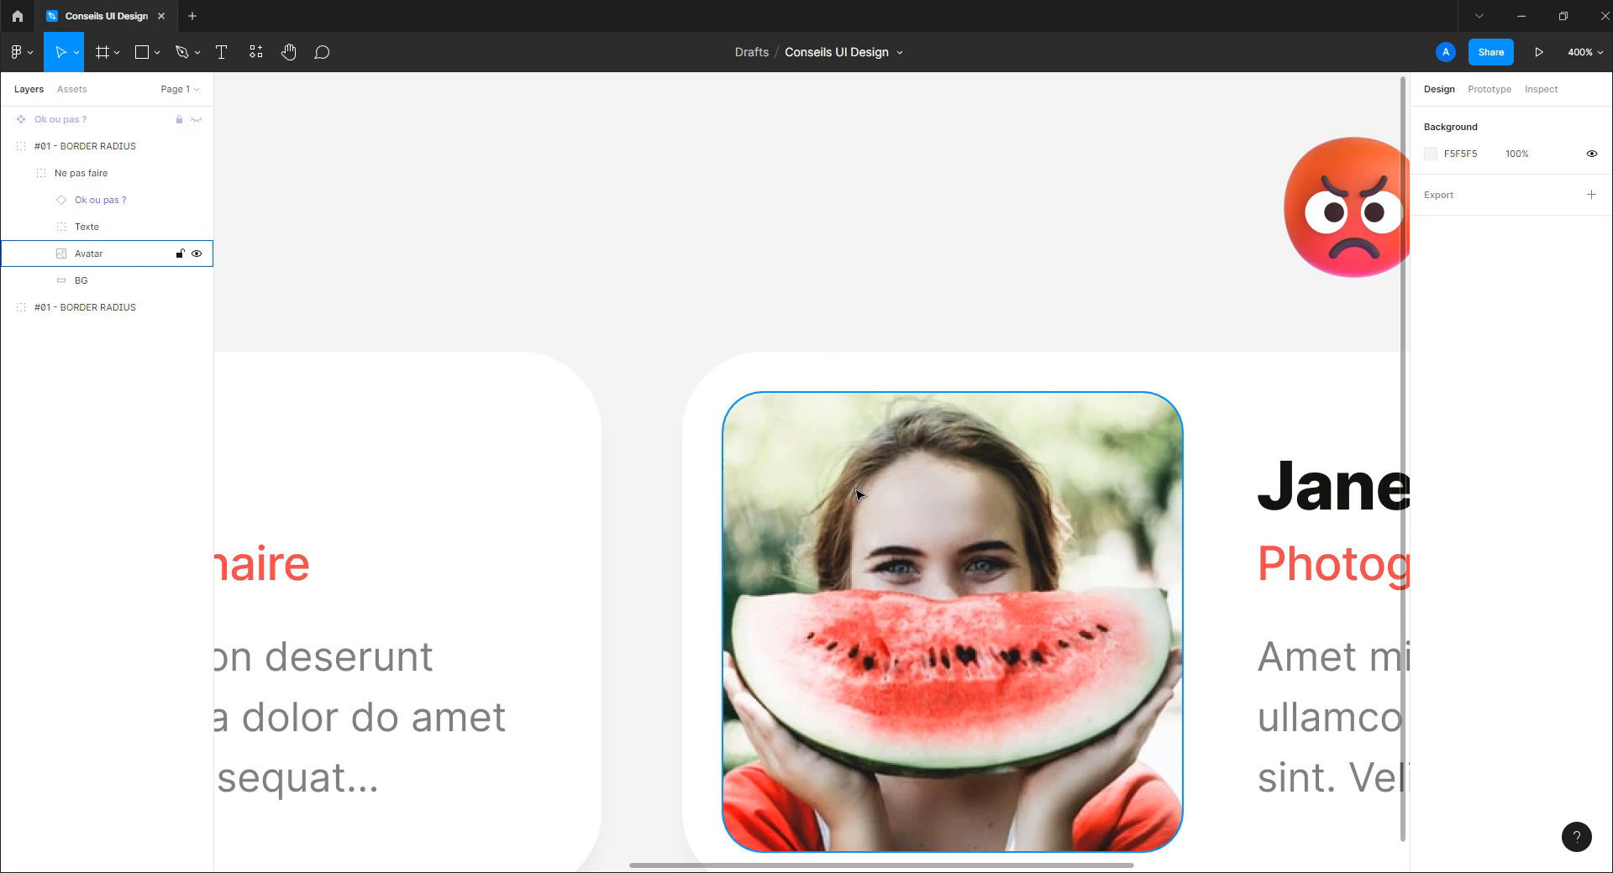
- Switch the copied card's emoji to the "Yes c'est bon" variant and collapse the expanded layers
scroll(778, 439, "down", 5)
scroll(750, 462, "down", 5)
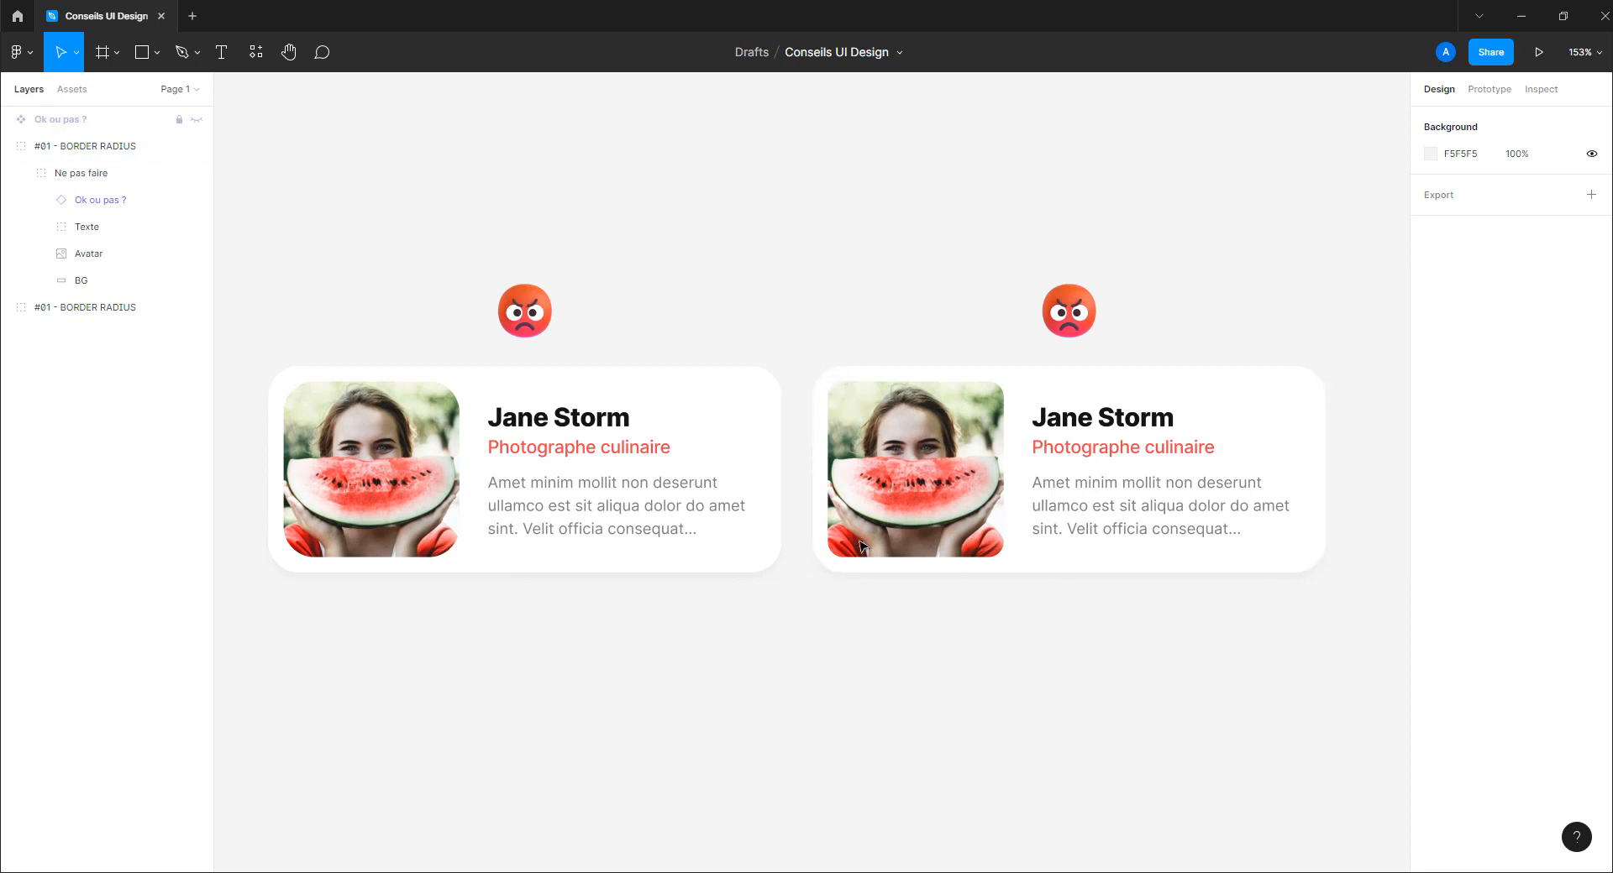
left_click(1075, 328)
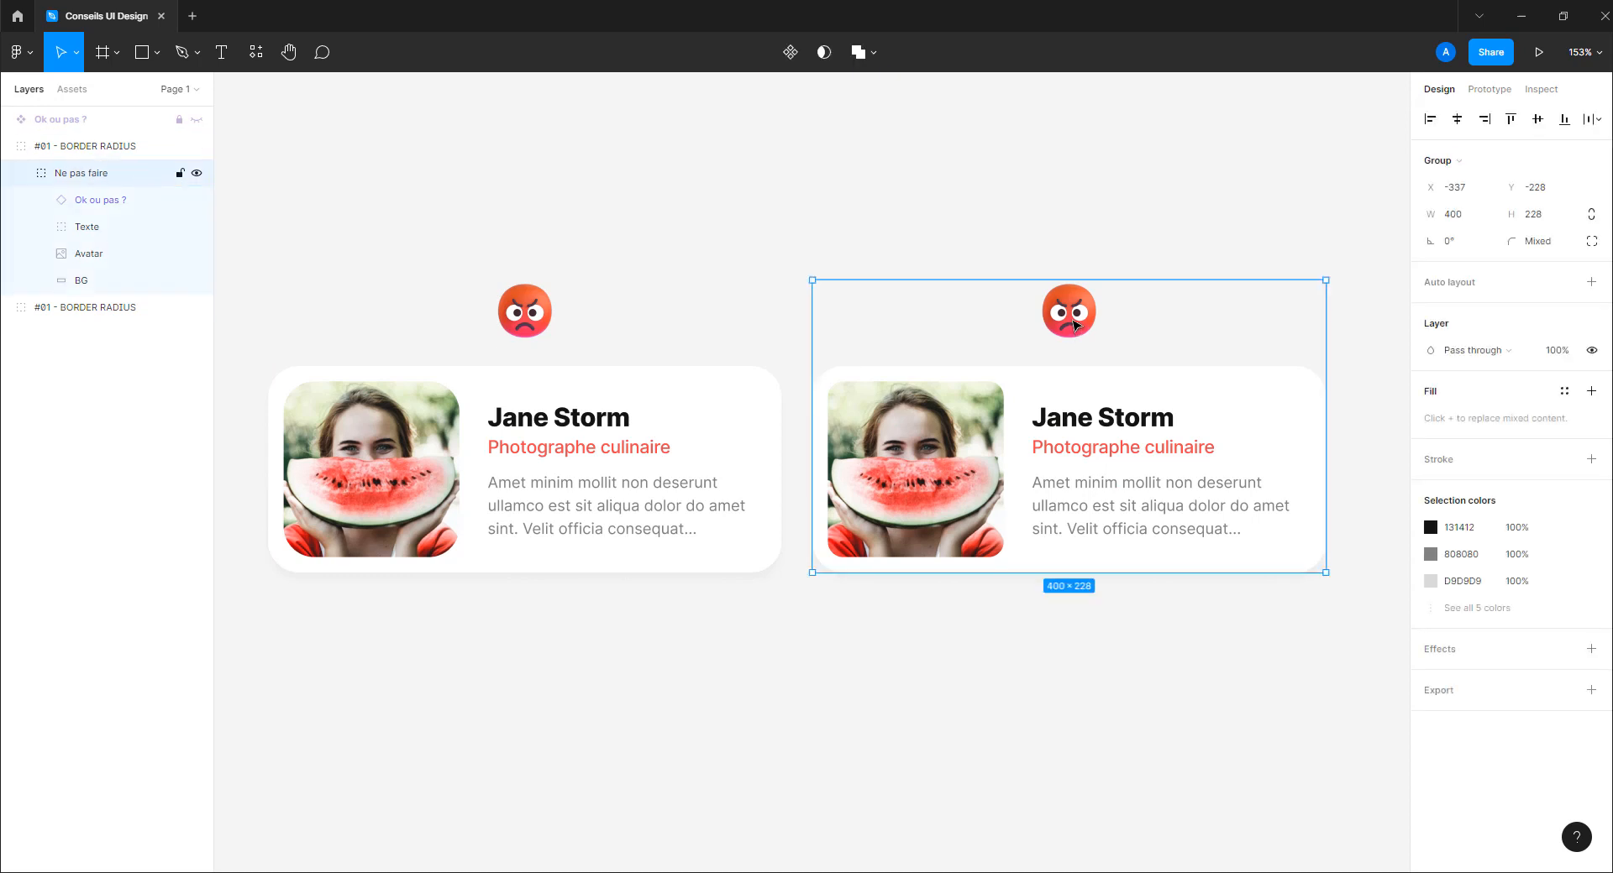
left_click(1073, 319)
left_click(1509, 339)
left_click(1512, 357)
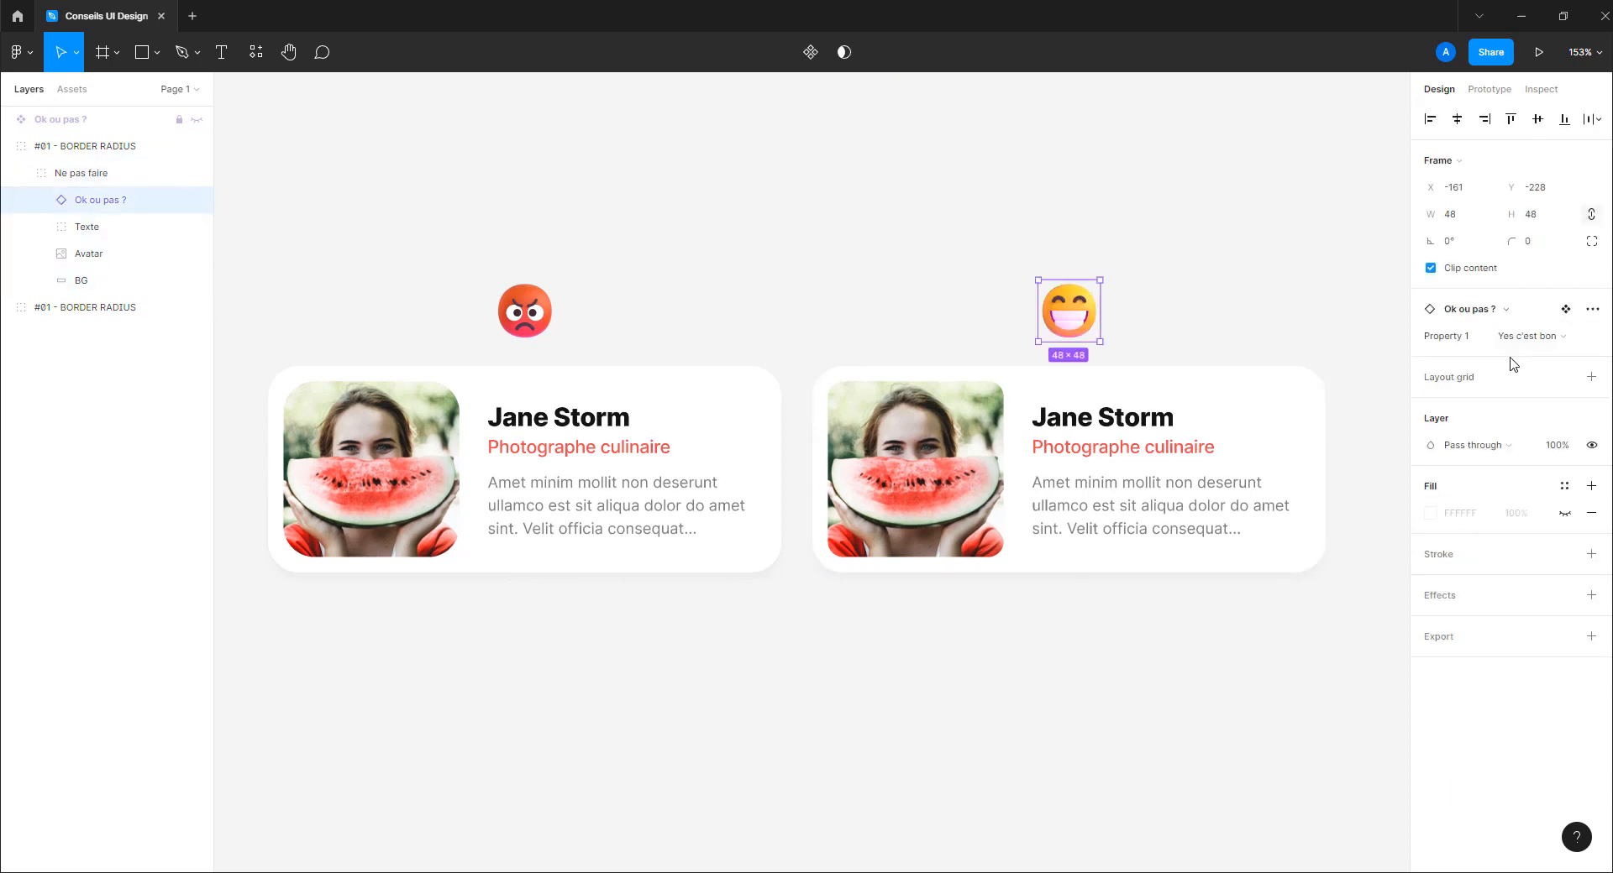
left_click(1202, 313)
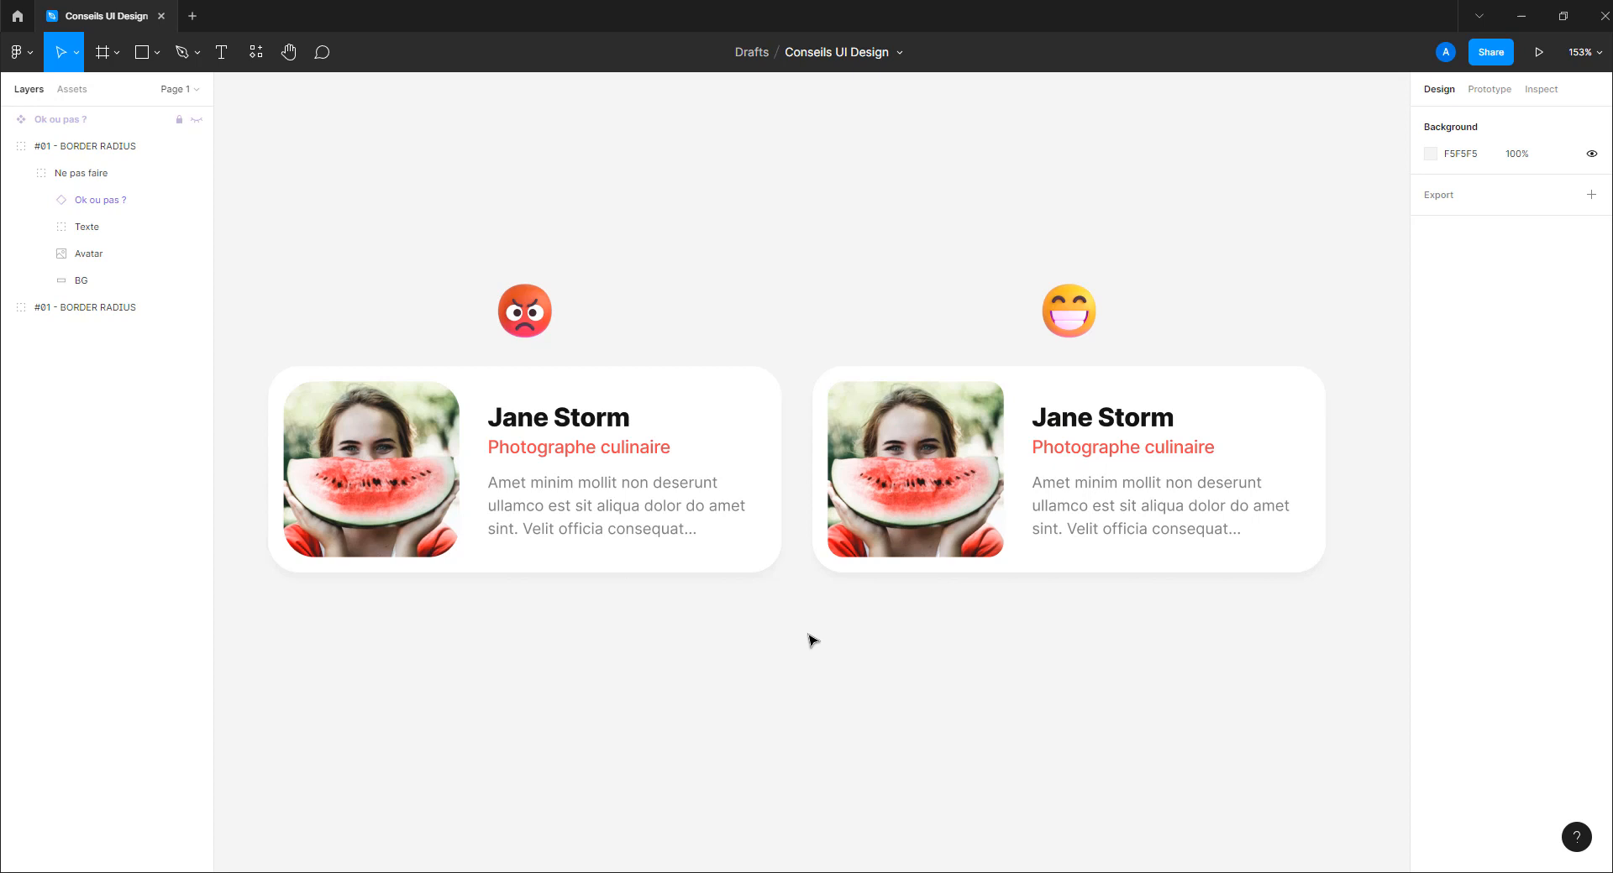
key("alt+l")
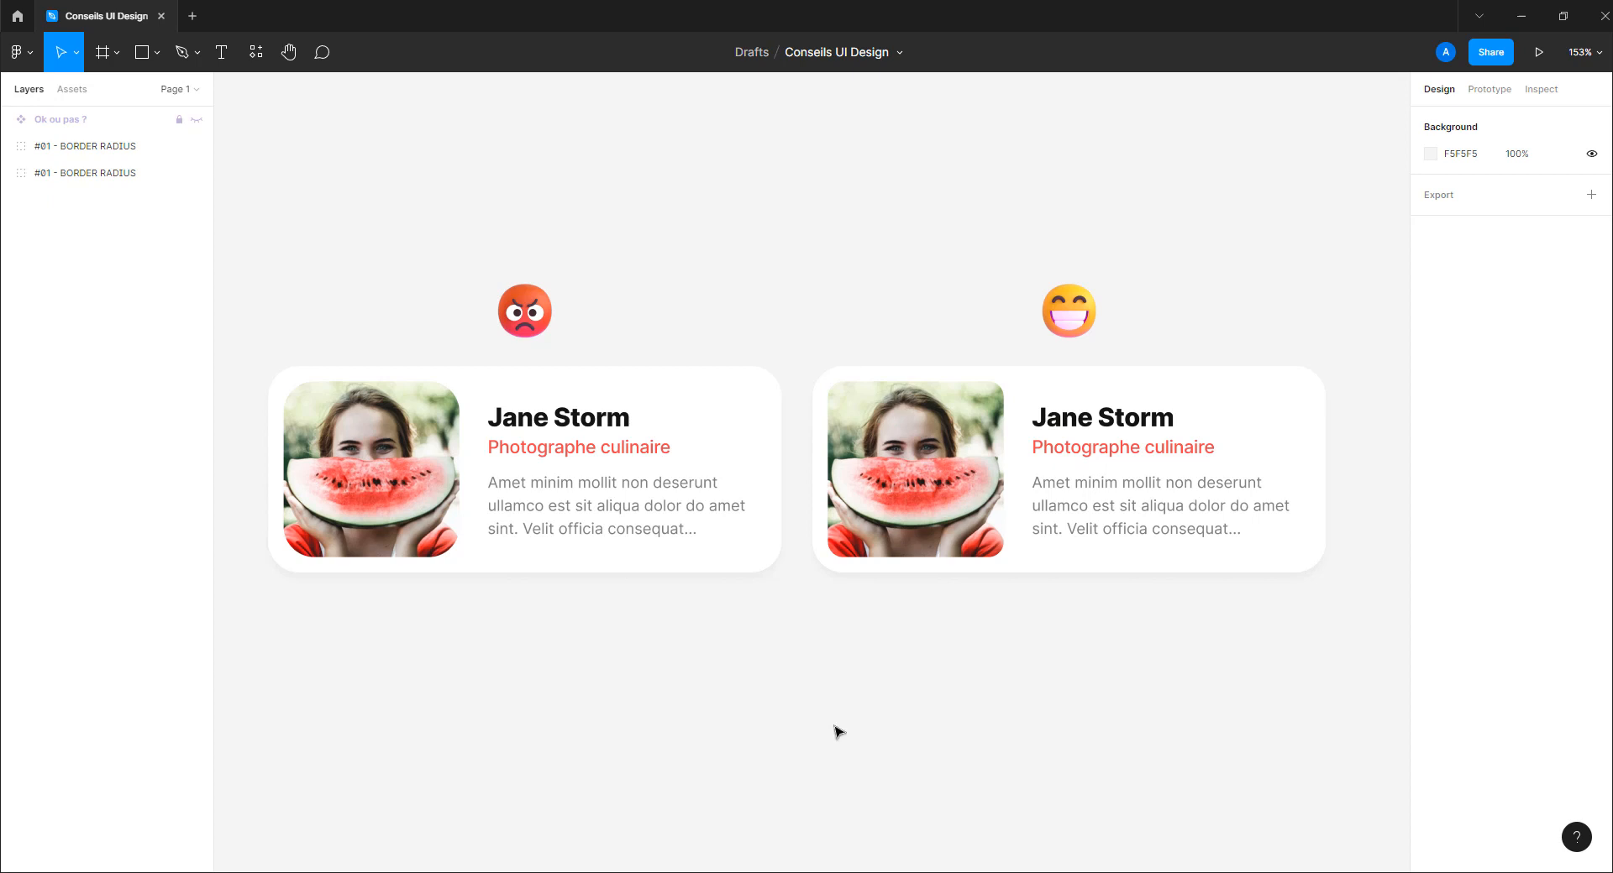